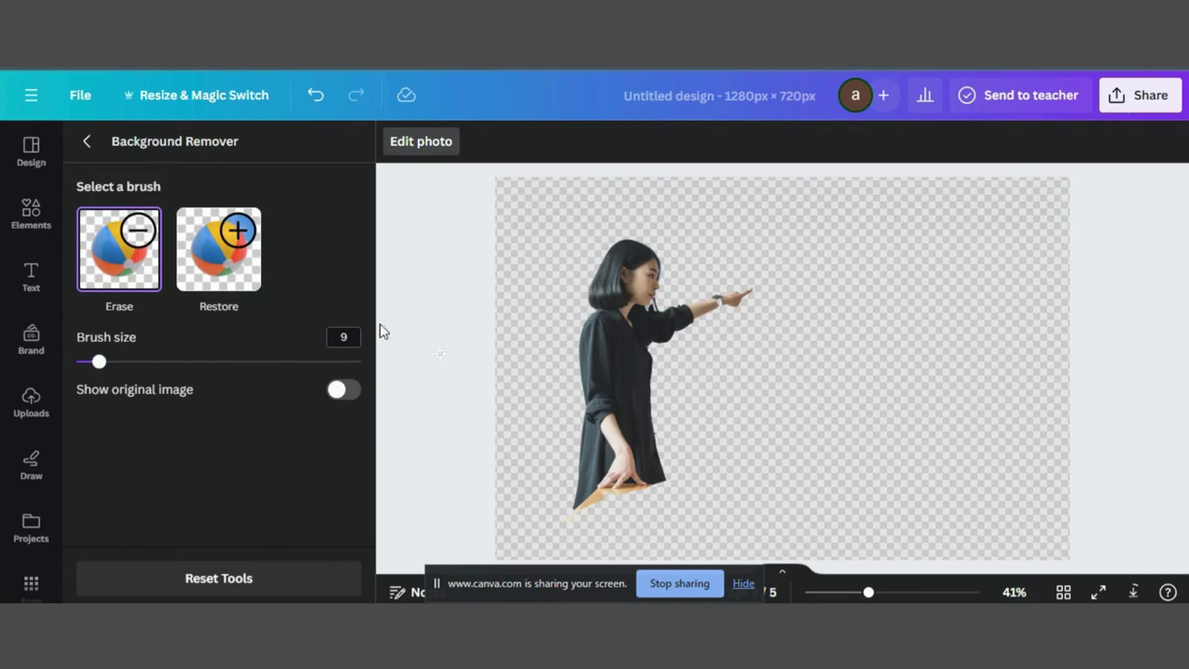
Close the background remover and resize the image of the pointing woman to fit page 5.
{"action": "left_click", "coordinate": [86, 141]}
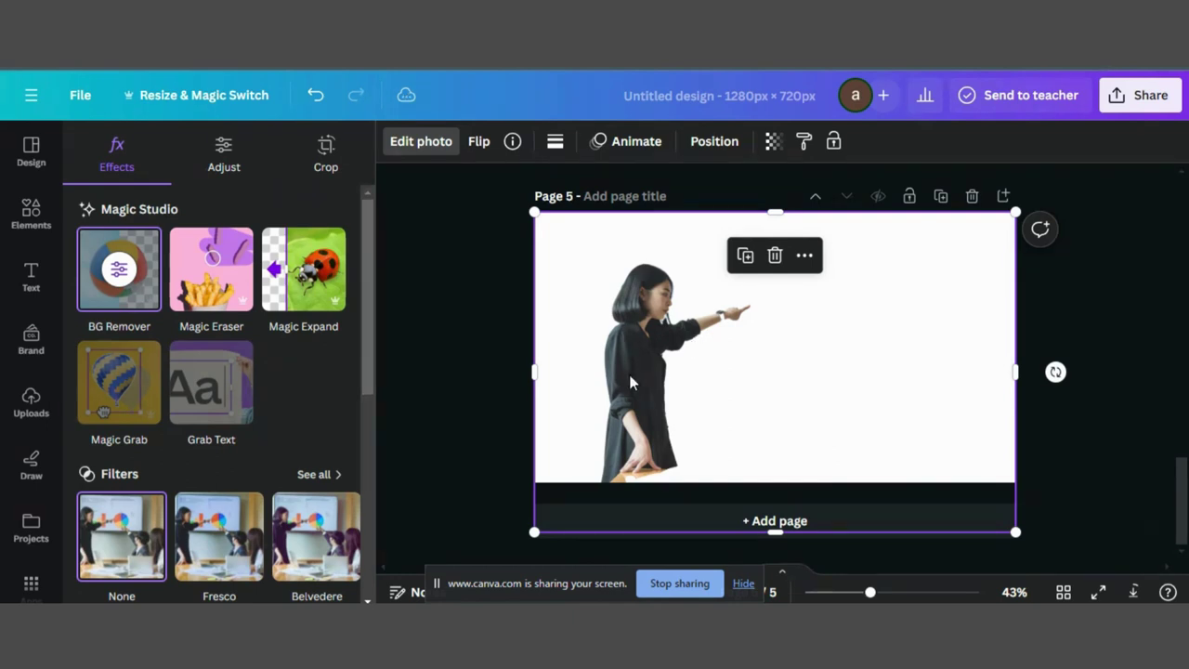
{"action": "left_click_drag", "start_coordinate": [1015, 533], "coordinate": [1020, 484]}
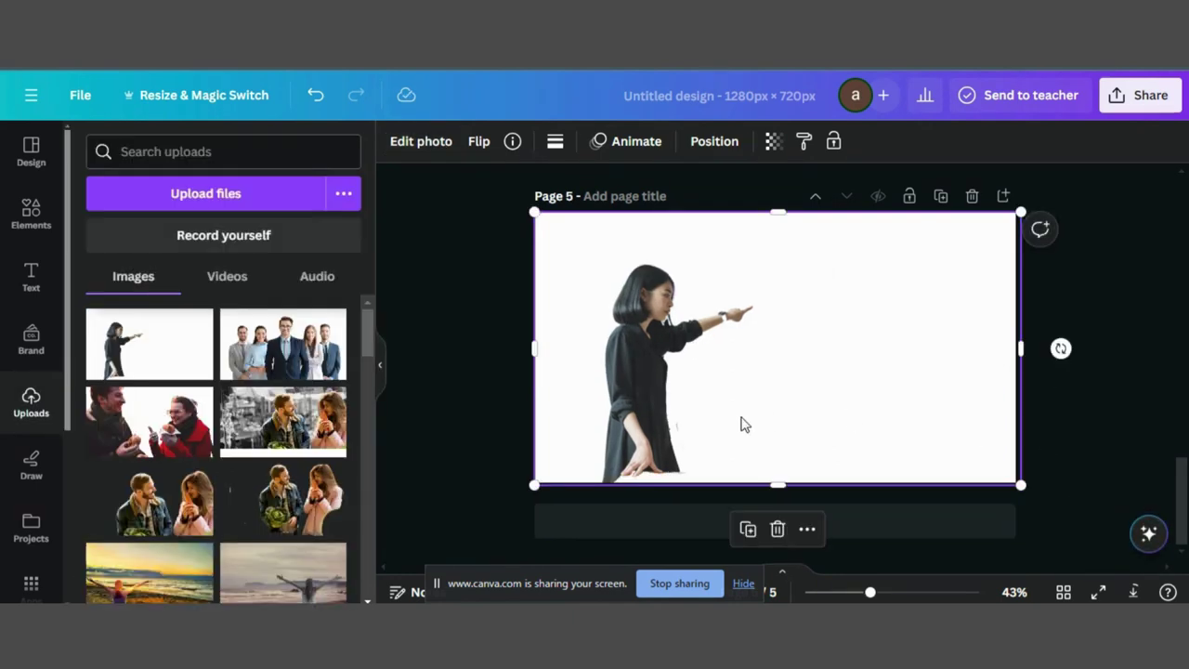
Enlarge the image of the woman well beyond the page and reposition it so her lower body fills page 5.
{"action": "left_click_drag", "start_coordinate": [741, 425], "coordinate": [802, 394]}
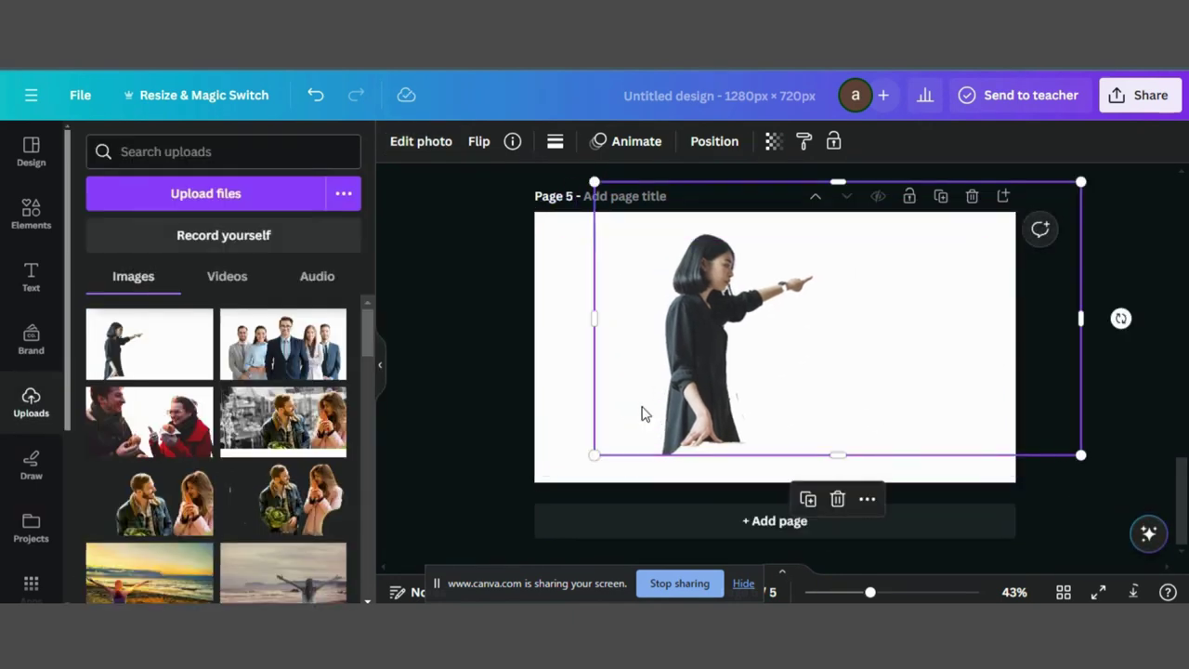
{"action": "left_click_drag", "start_coordinate": [595, 455], "coordinate": [469, 502]}
{"action": "left_click_drag", "start_coordinate": [711, 271], "coordinate": [824, 232]}
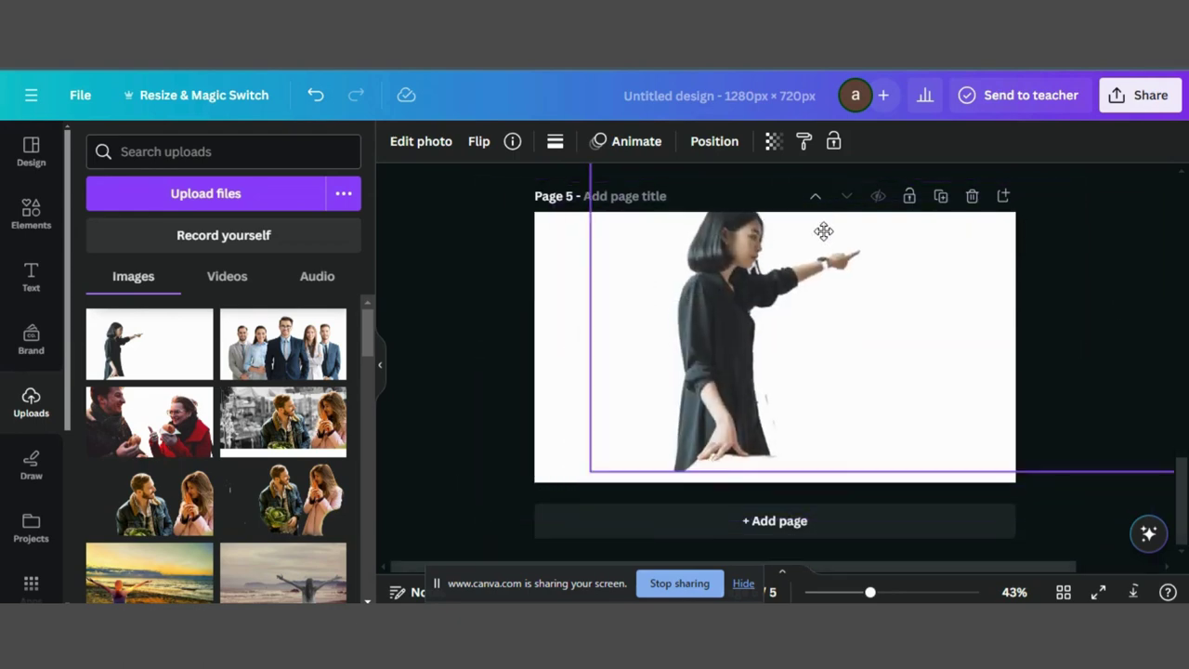
{"action": "left_click_drag", "start_coordinate": [589, 456], "coordinate": [464, 506]}
{"action": "left_click_drag", "start_coordinate": [749, 329], "coordinate": [871, 260]}
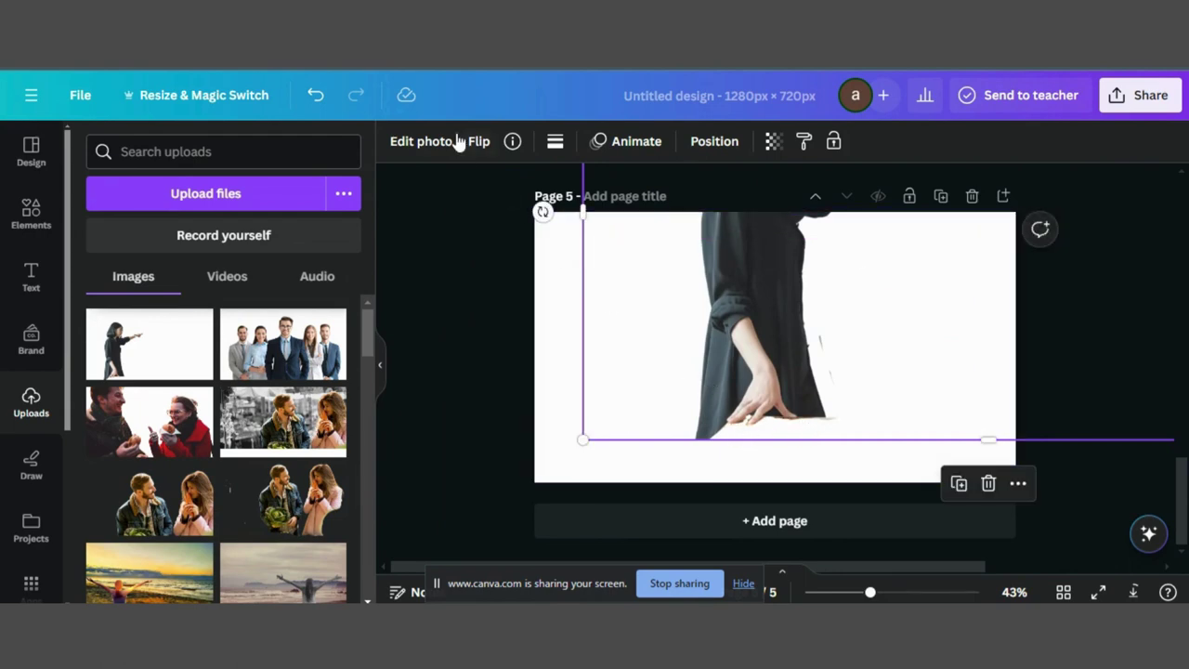
Remove the image's background again and erase the leftover traces below the woman's hand with a brush size of 3.
{"action": "left_click", "coordinate": [417, 141]}
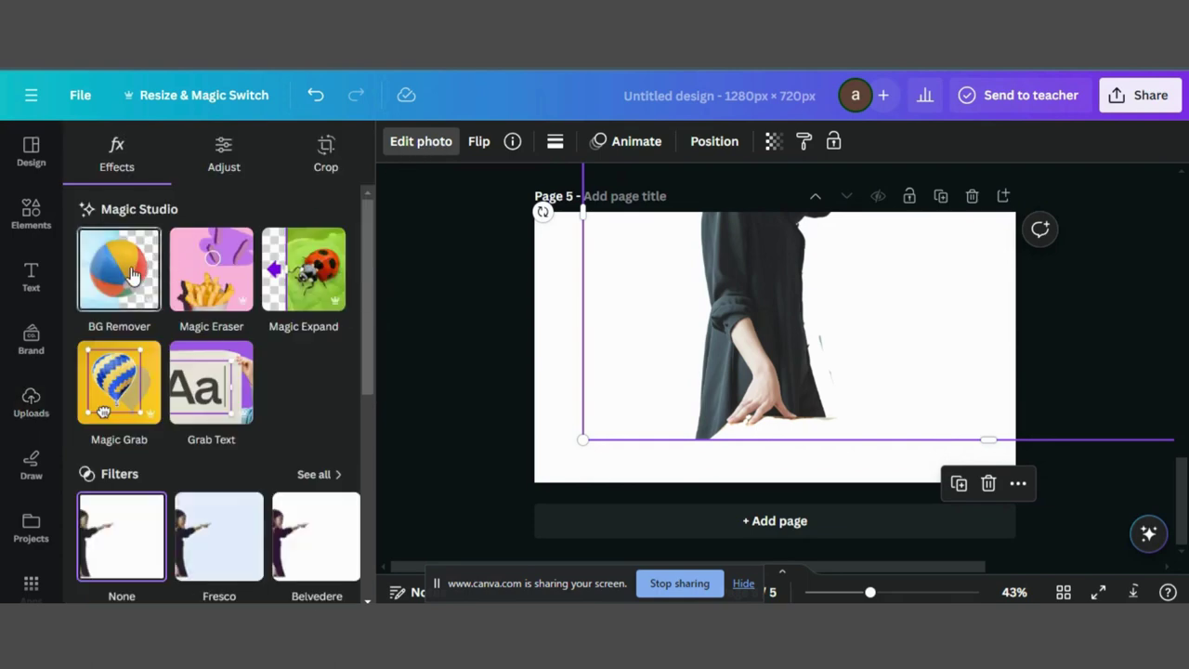
{"action": "left_click", "coordinate": [149, 269]}
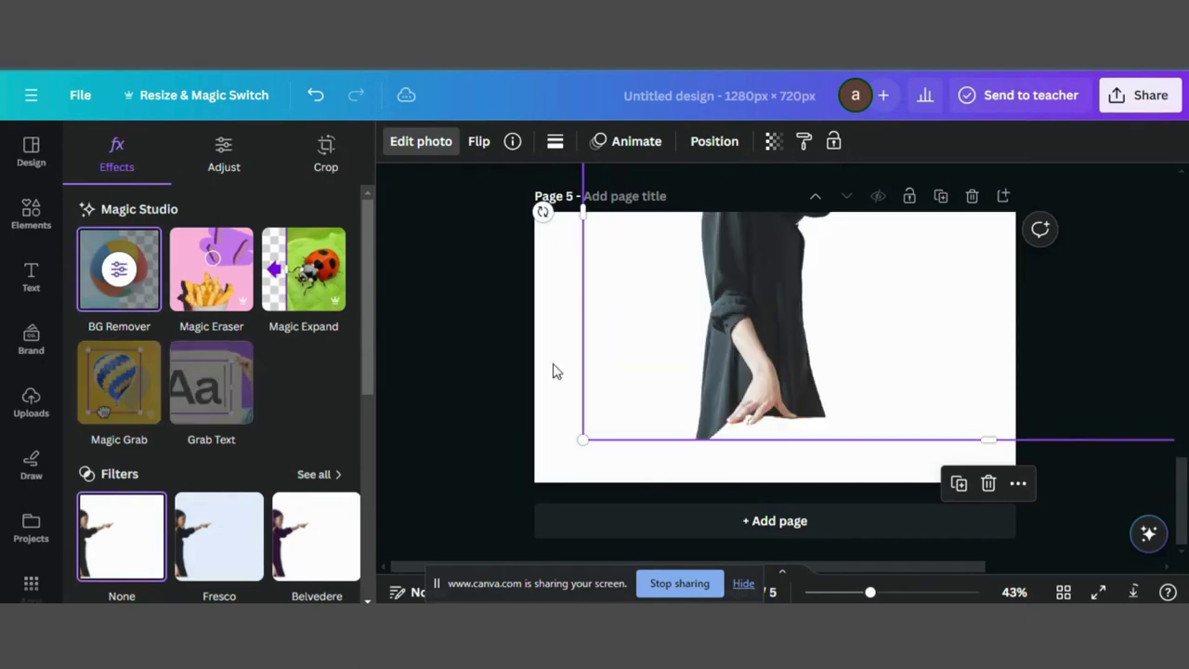
{"action": "left_click", "coordinate": [118, 288]}
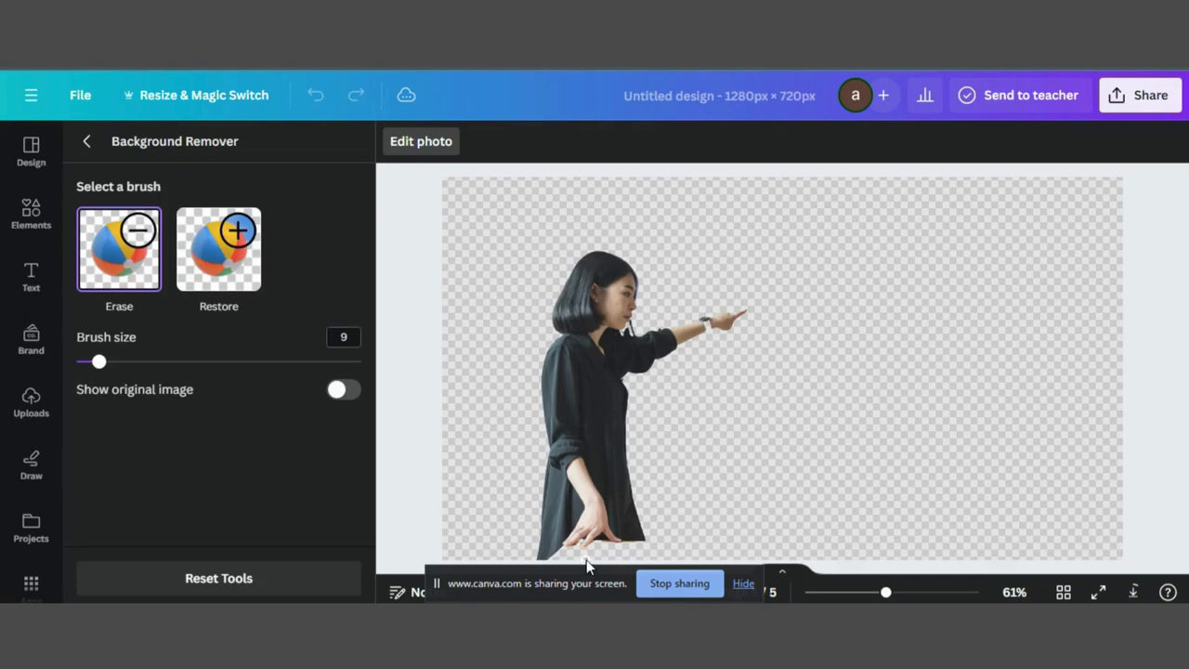
{"action": "left_click_drag", "start_coordinate": [101, 365], "coordinate": [84, 366]}
{"action": "left_click_drag", "start_coordinate": [584, 555], "coordinate": [578, 550]}
{"action": "left_click", "coordinate": [100, 148]}
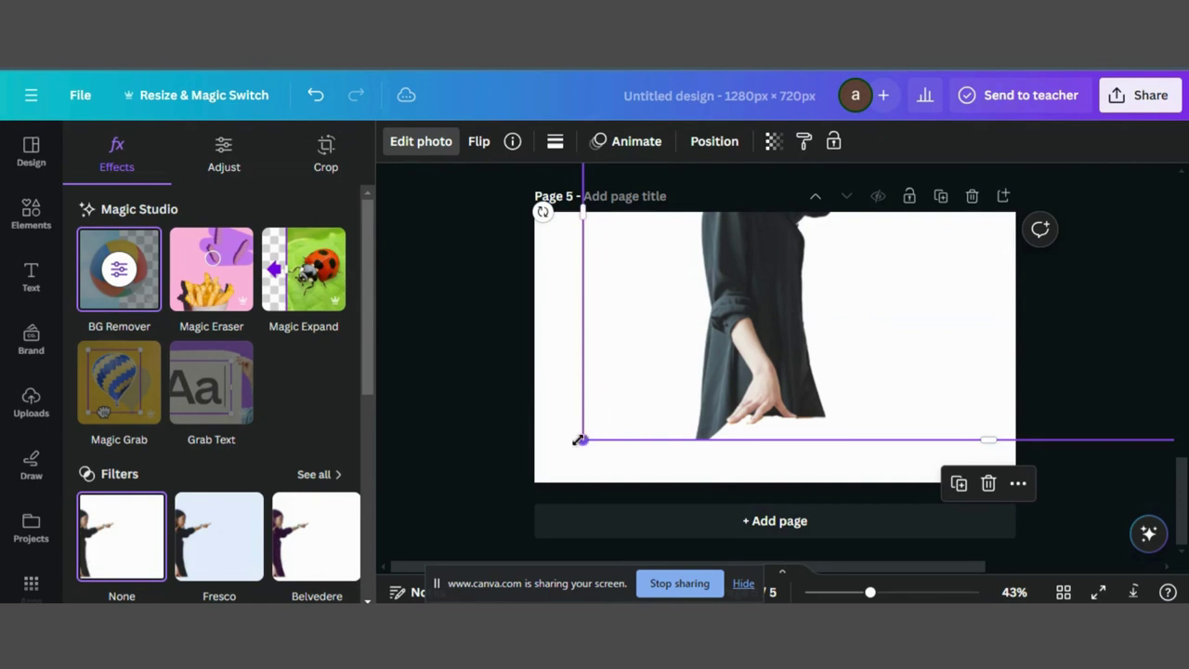
Scale the woman cutout back down and align it with the edges of page 5.
{"action": "left_click_drag", "start_coordinate": [579, 439], "coordinate": [637, 399]}
{"action": "left_click_drag", "start_coordinate": [775, 370], "coordinate": [729, 397]}
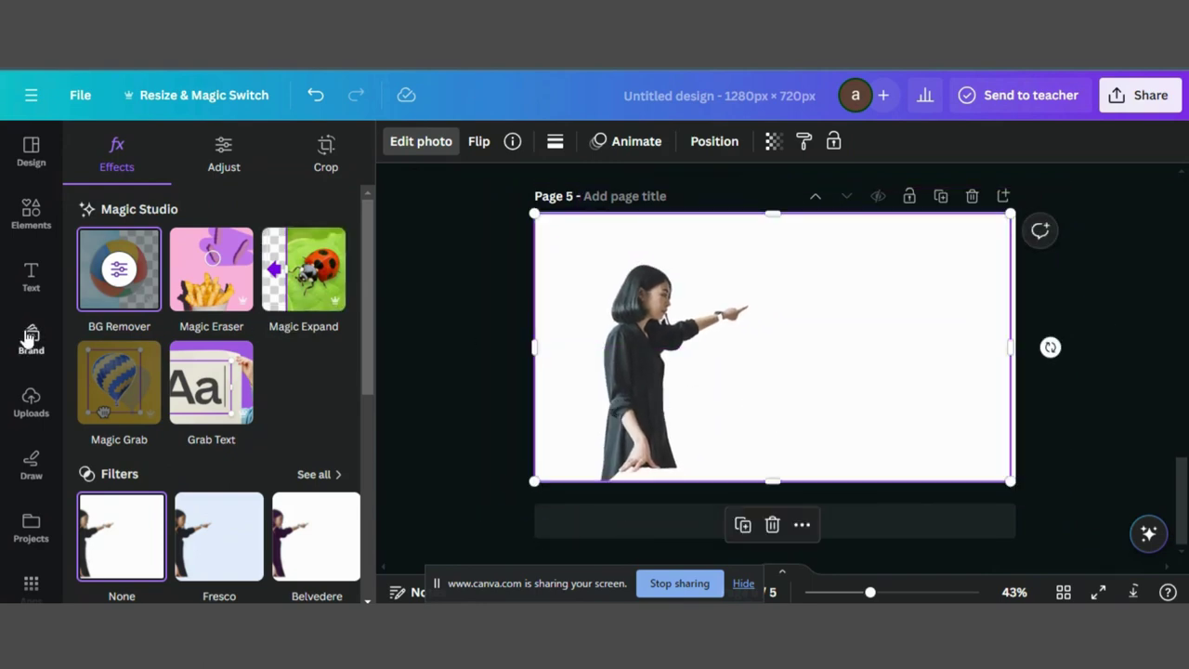
Insert the recently used meeting photo with the woman pointing at the charts and enlarge it to cover page 5.
{"action": "left_click", "coordinate": [20, 407]}
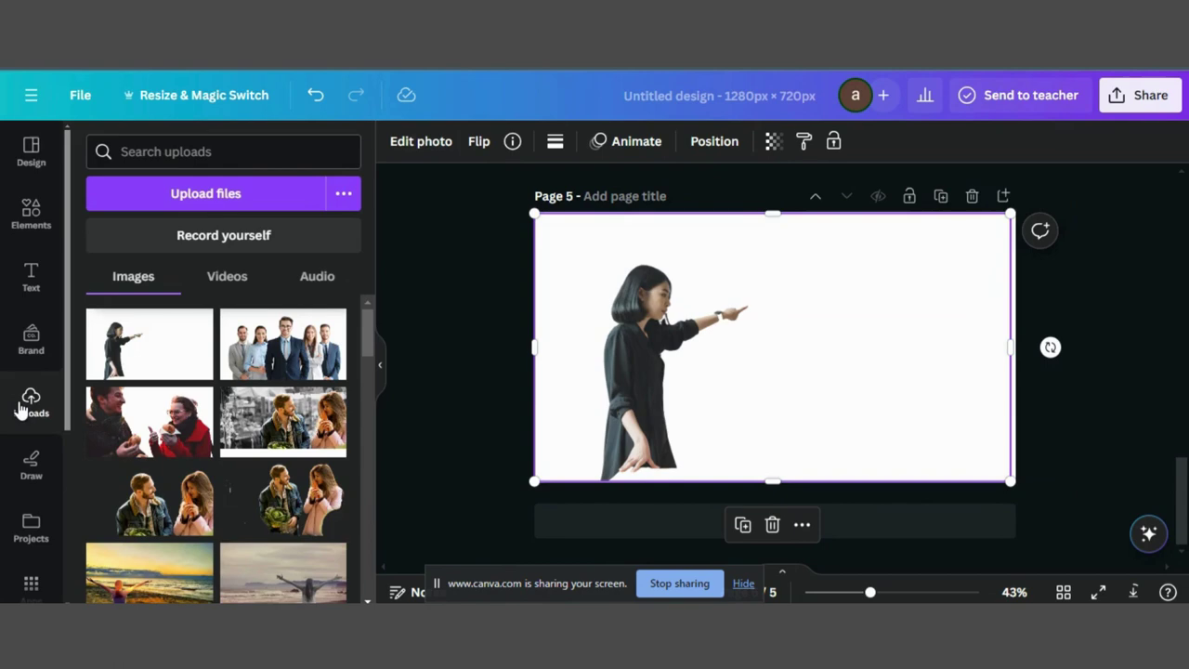
{"action": "left_click", "coordinate": [33, 210]}
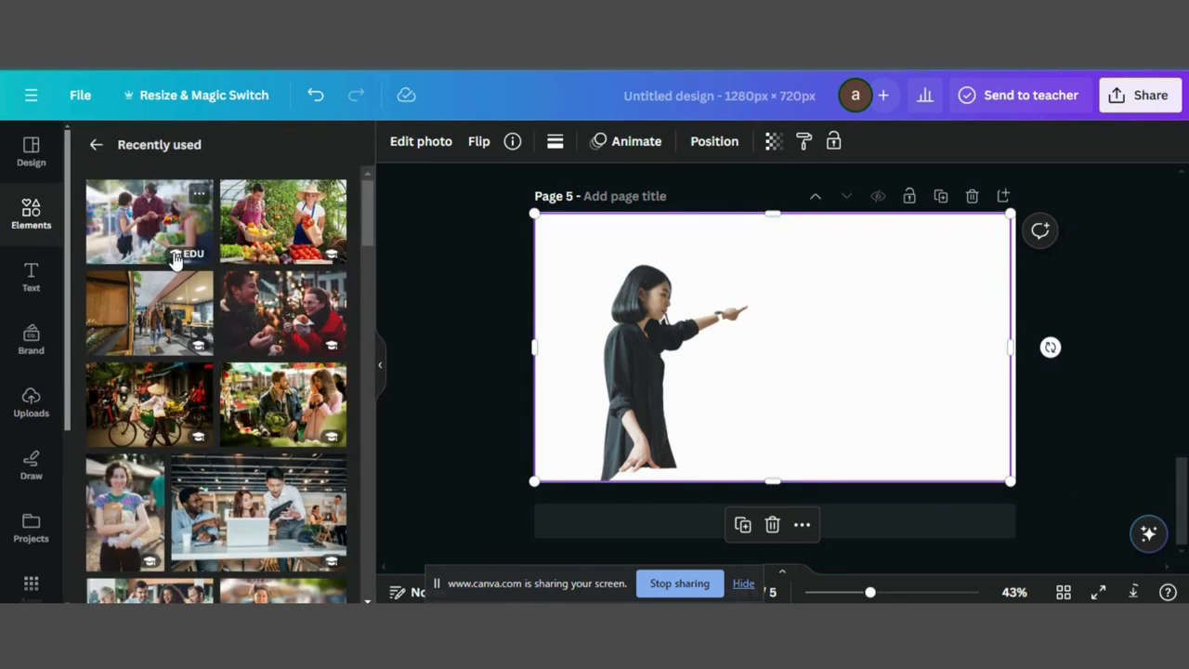
{"action": "scroll", "coordinate": [173, 258], "scroll_direction": "down", "scroll_amount": 10}
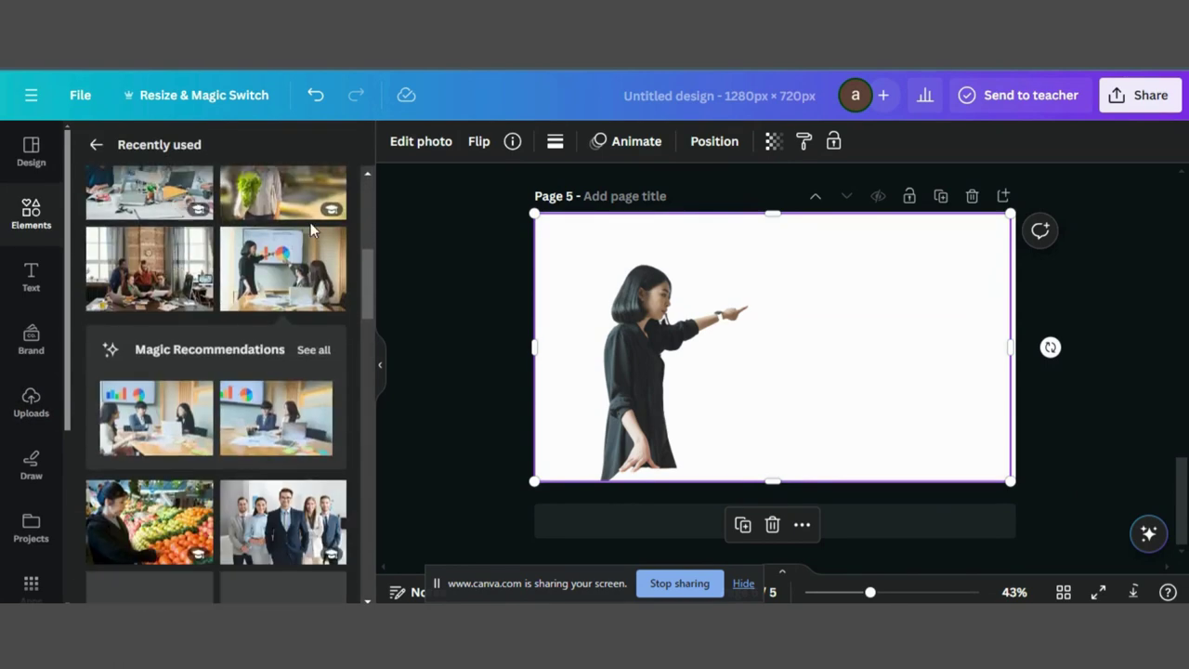
{"action": "left_click", "coordinate": [293, 283]}
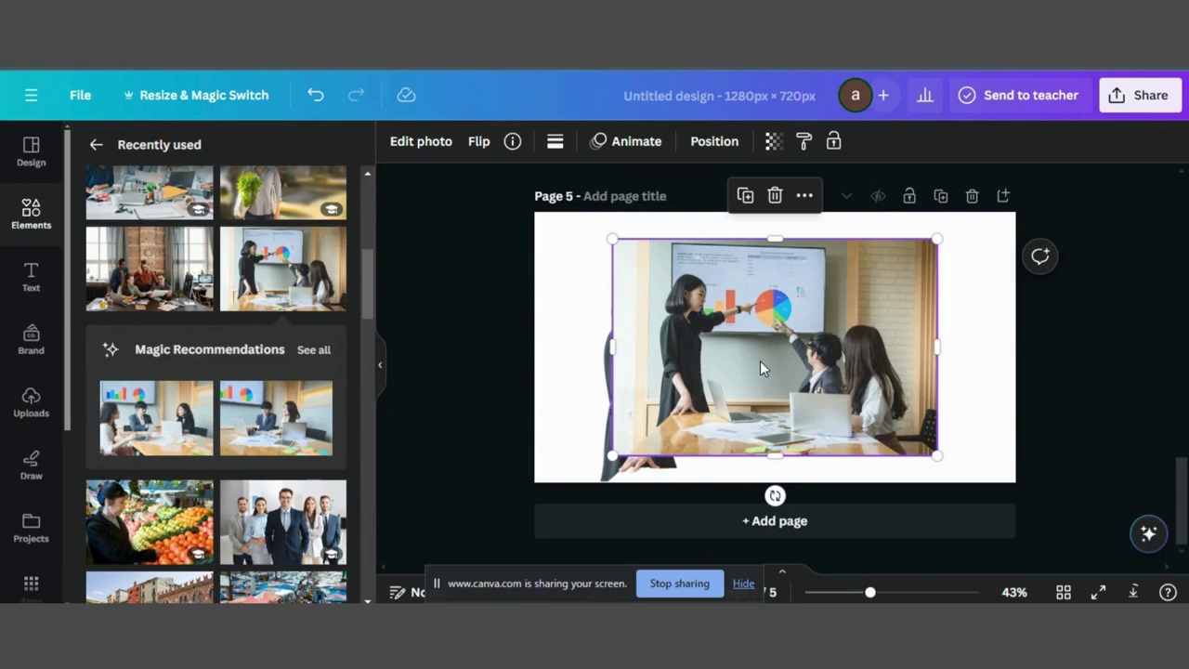
{"action": "right_click", "coordinate": [760, 361]}
{"action": "left_click", "coordinate": [723, 339]}
{"action": "left_click_drag", "start_coordinate": [722, 339], "coordinate": [643, 319]}
{"action": "left_click_drag", "start_coordinate": [856, 428], "coordinate": [1075, 465]}
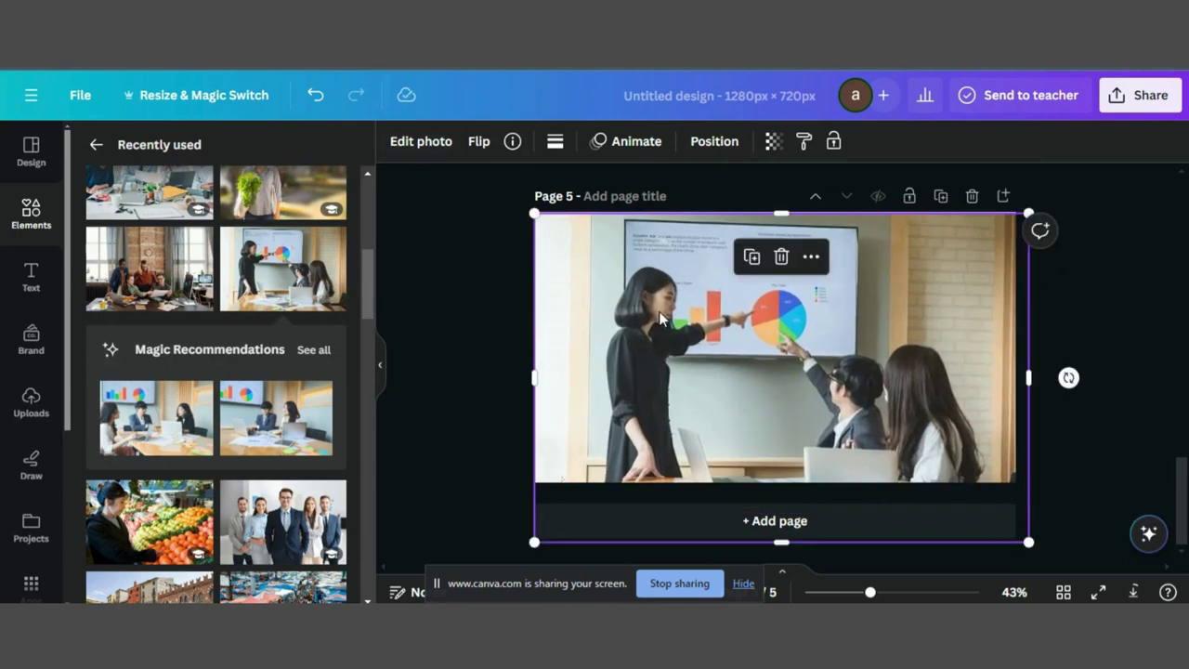
Move the woman cutout above the meeting photo in the layer order.
{"action": "left_click", "coordinate": [714, 141]}
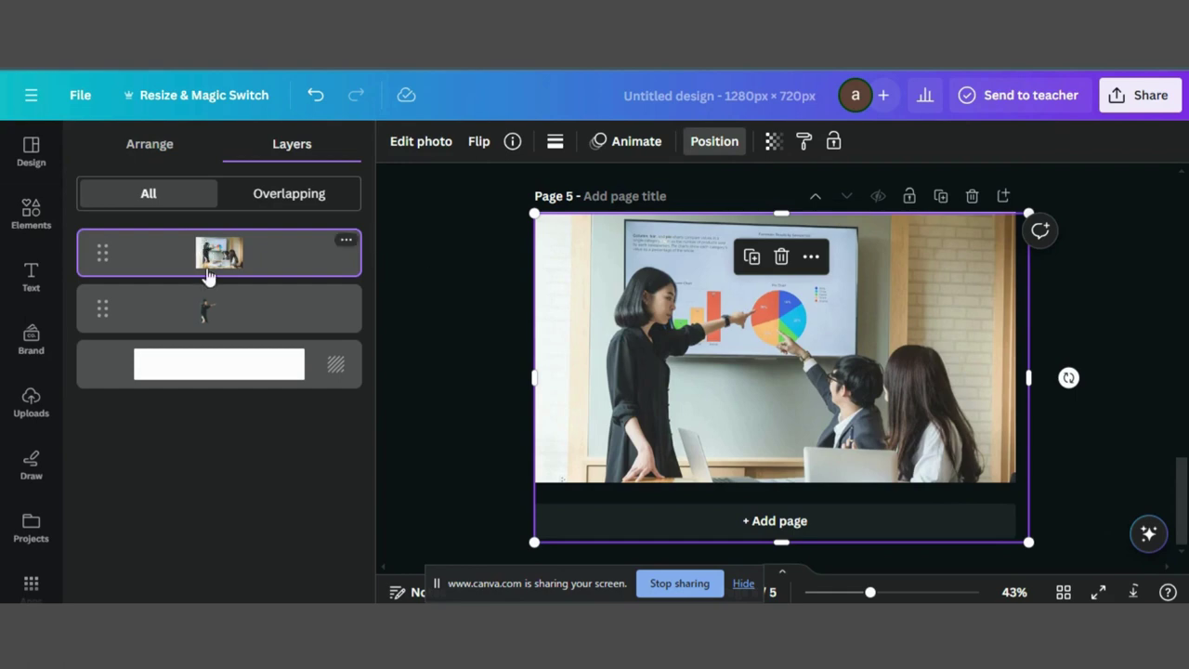
{"action": "left_click_drag", "start_coordinate": [214, 316], "coordinate": [214, 252]}
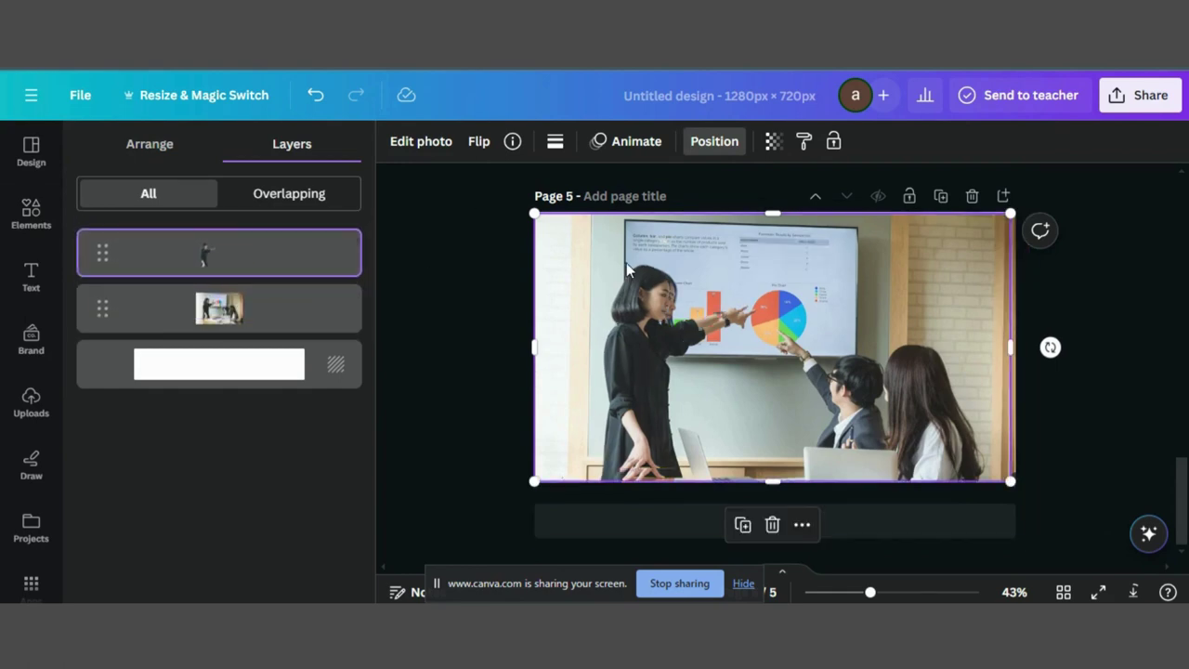
Turn the background meeting photo black and white with the Custom Duotone effect.
{"action": "left_click", "coordinate": [276, 310]}
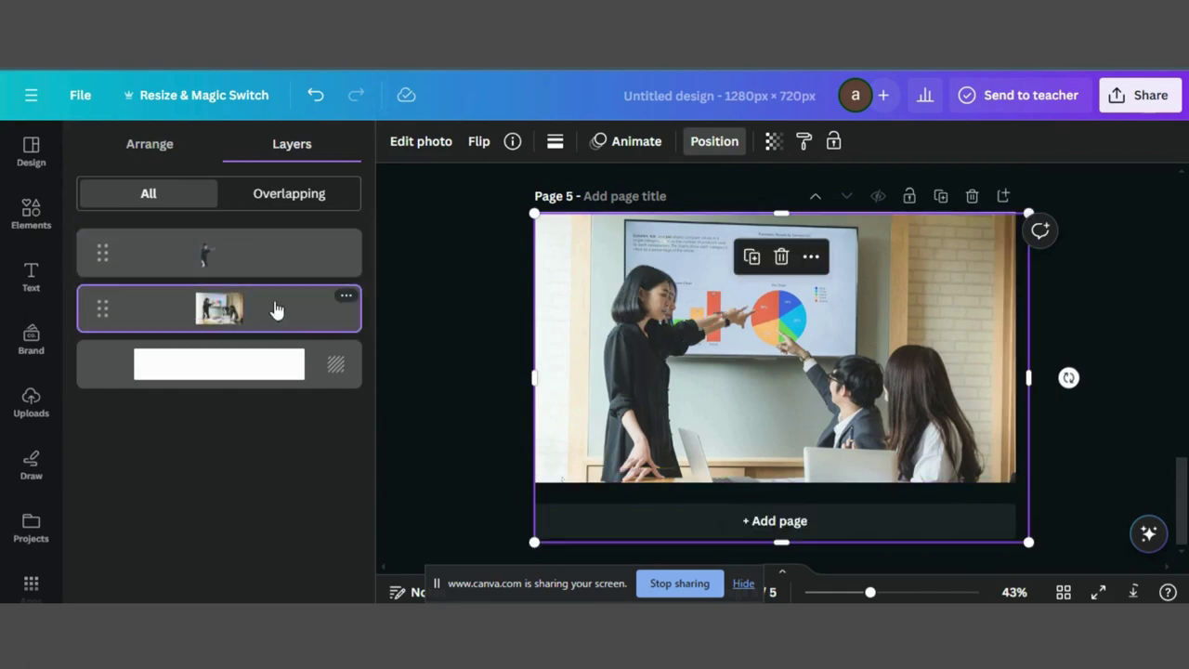
{"action": "left_click", "coordinate": [422, 145]}
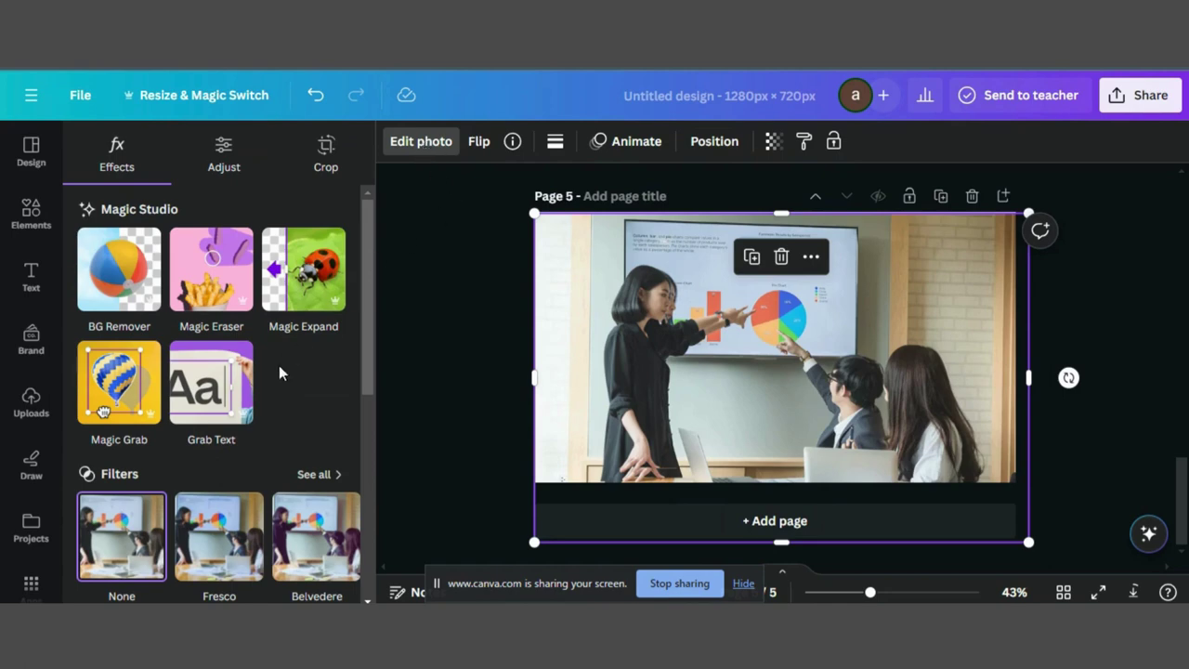
{"action": "scroll", "coordinate": [279, 371], "scroll_direction": "down", "scroll_amount": 3}
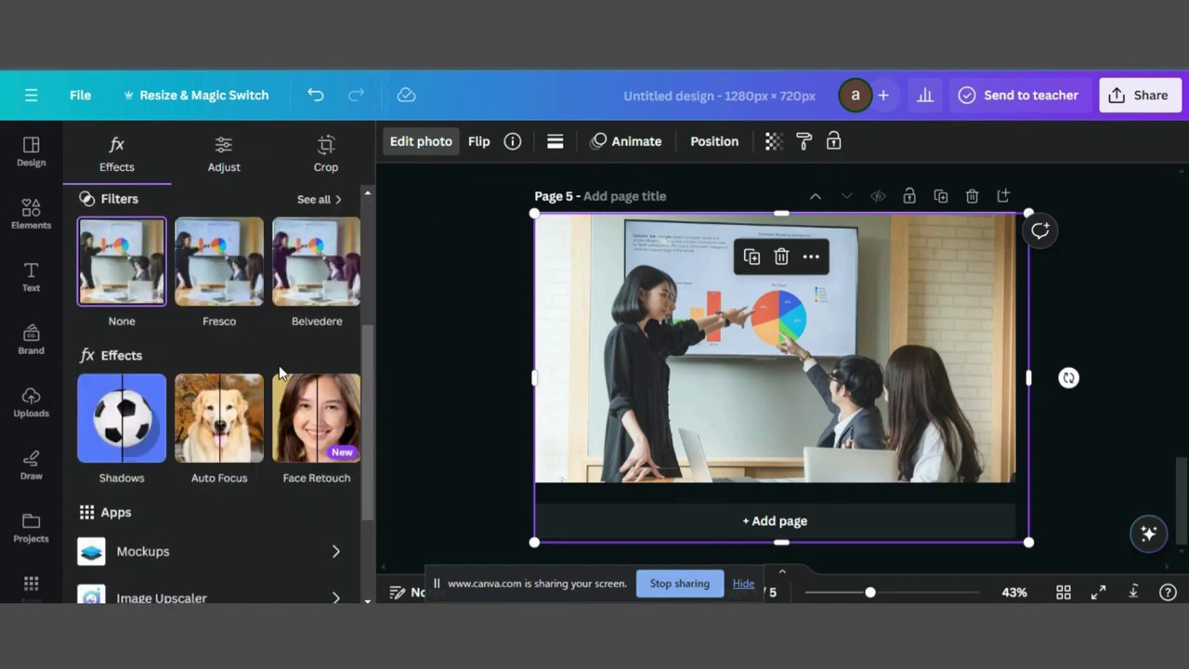
{"action": "left_click", "coordinate": [337, 415]}
{"action": "left_click", "coordinate": [300, 409]}
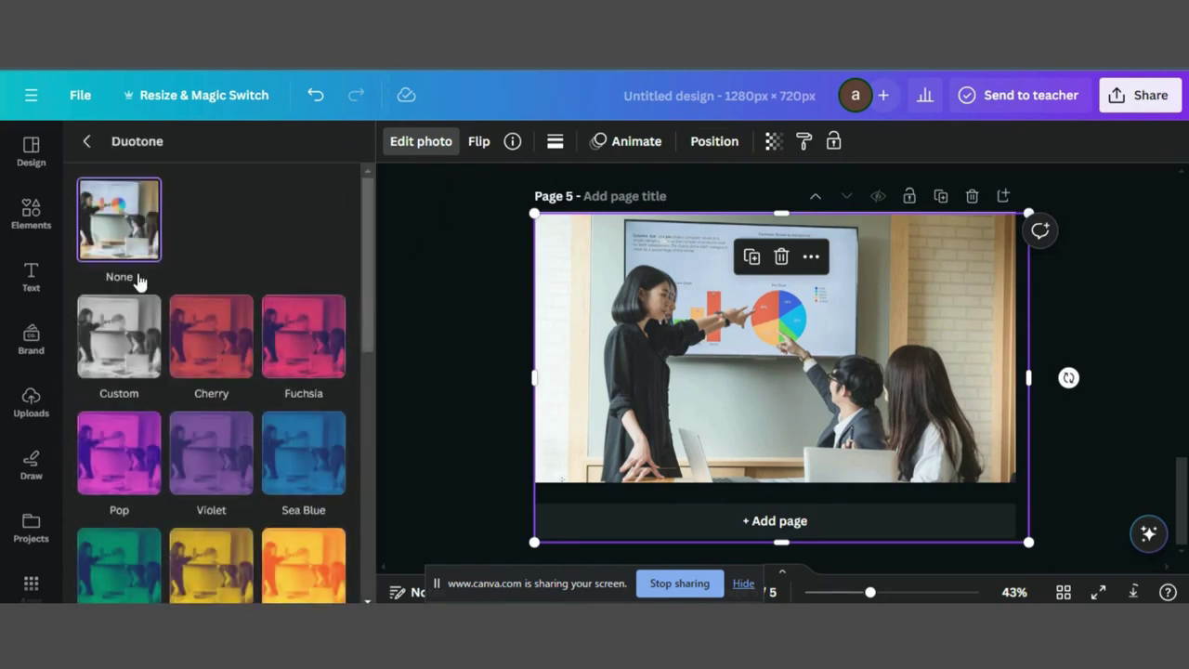
{"action": "left_click", "coordinate": [119, 335]}
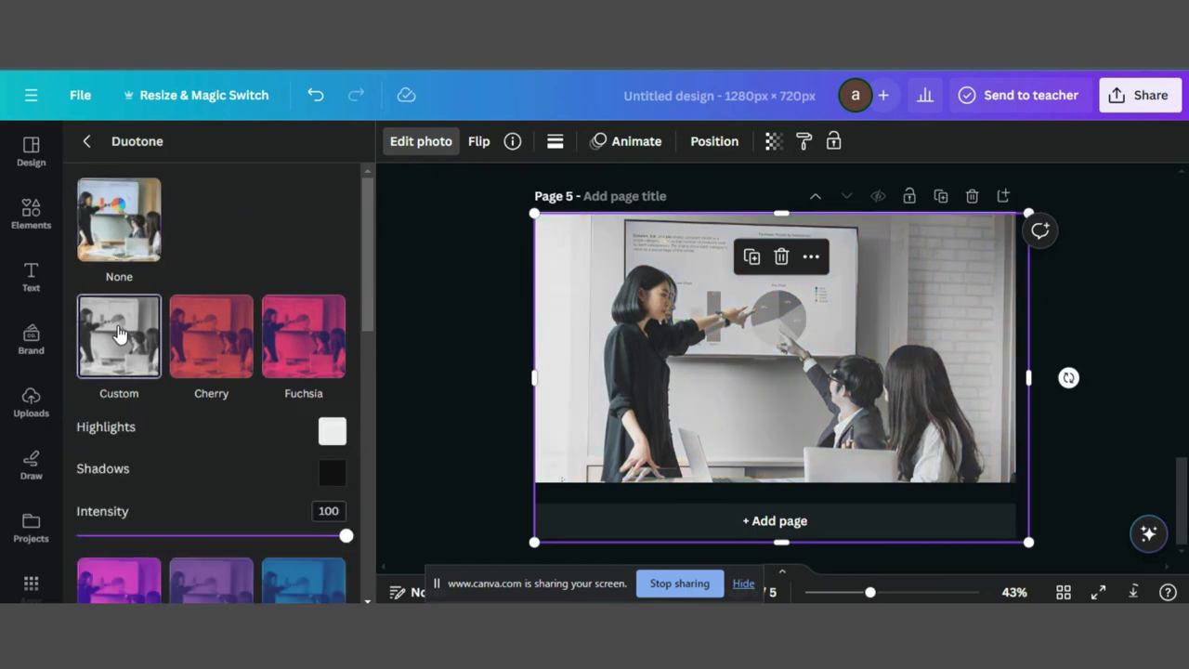
Enlarge the color cutout to about 1,315 × 739 and align it over the same woman in the gray photo.
{"action": "left_click", "coordinate": [650, 361]}
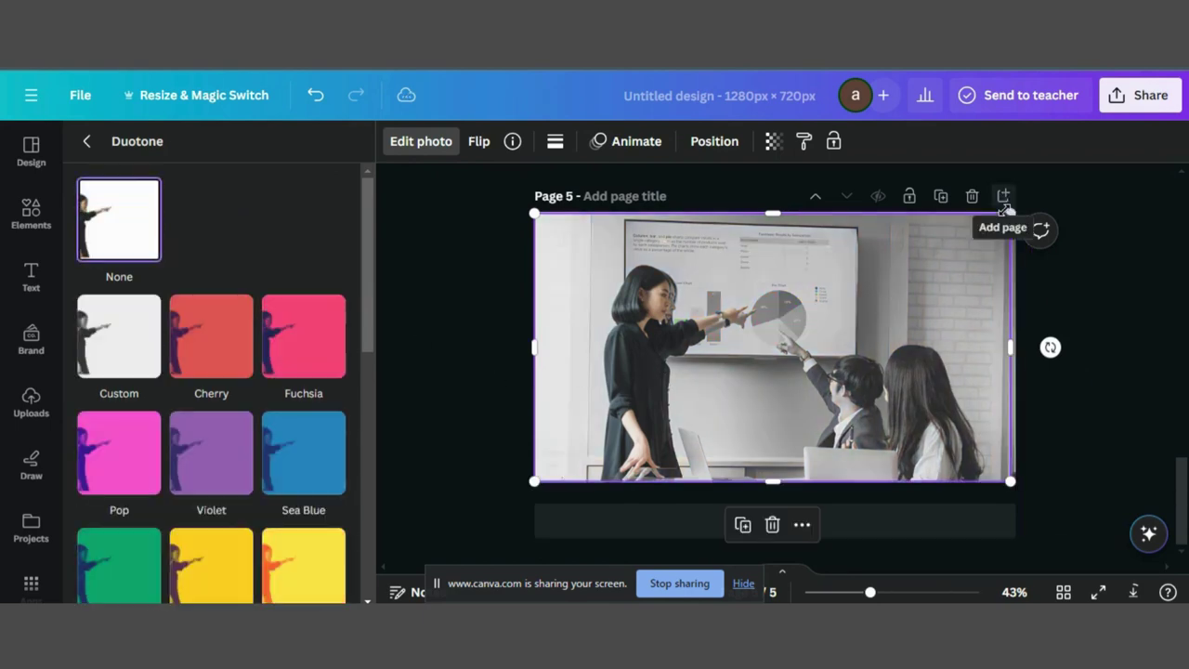
{"action": "left_click_drag", "start_coordinate": [1008, 212], "coordinate": [1029, 203]}
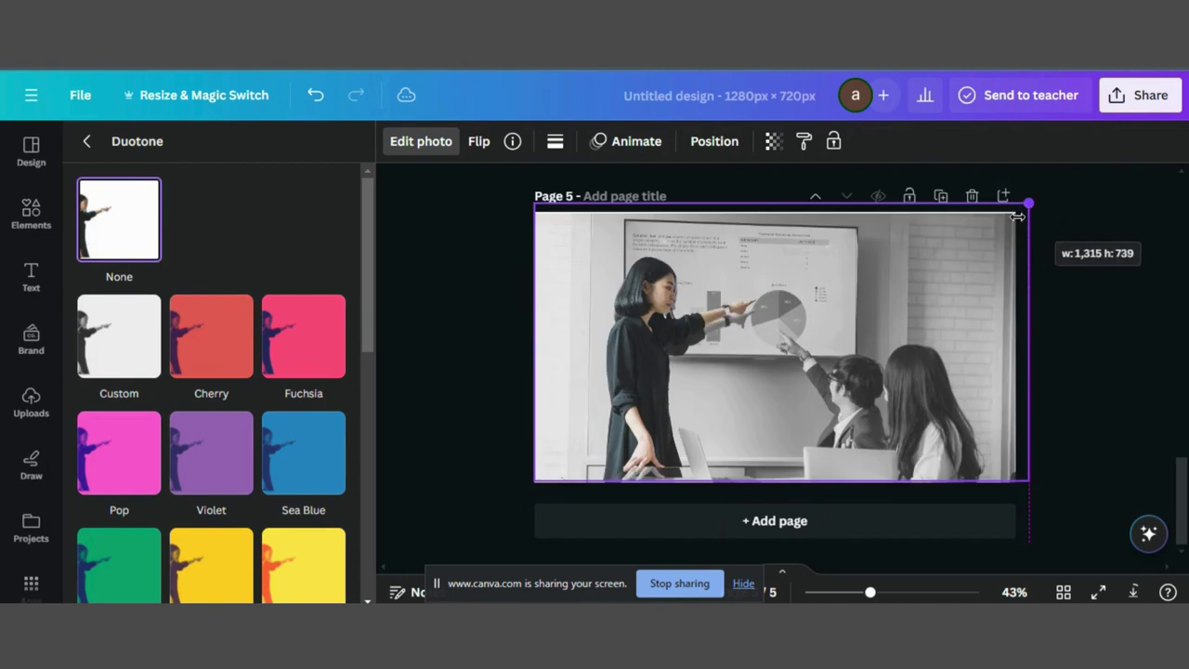
{"action": "left_click_drag", "start_coordinate": [743, 351], "coordinate": [740, 358]}
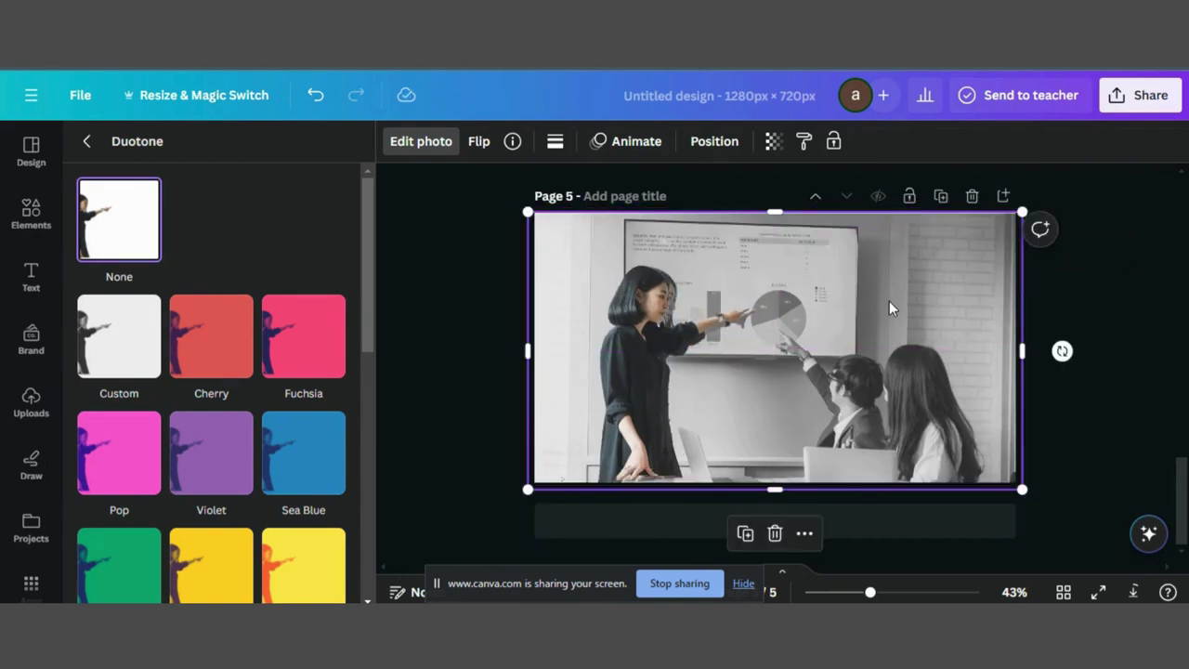
{"action": "mouse_move", "coordinate": [887, 328]}
{"action": "left_mouse_down"}
{"action": "mouse_move", "coordinate": [879, 352]}
{"action": "mouse_move", "coordinate": [884, 326]}
{"action": "mouse_move", "coordinate": [895, 327]}
{"action": "left_mouse_up"}
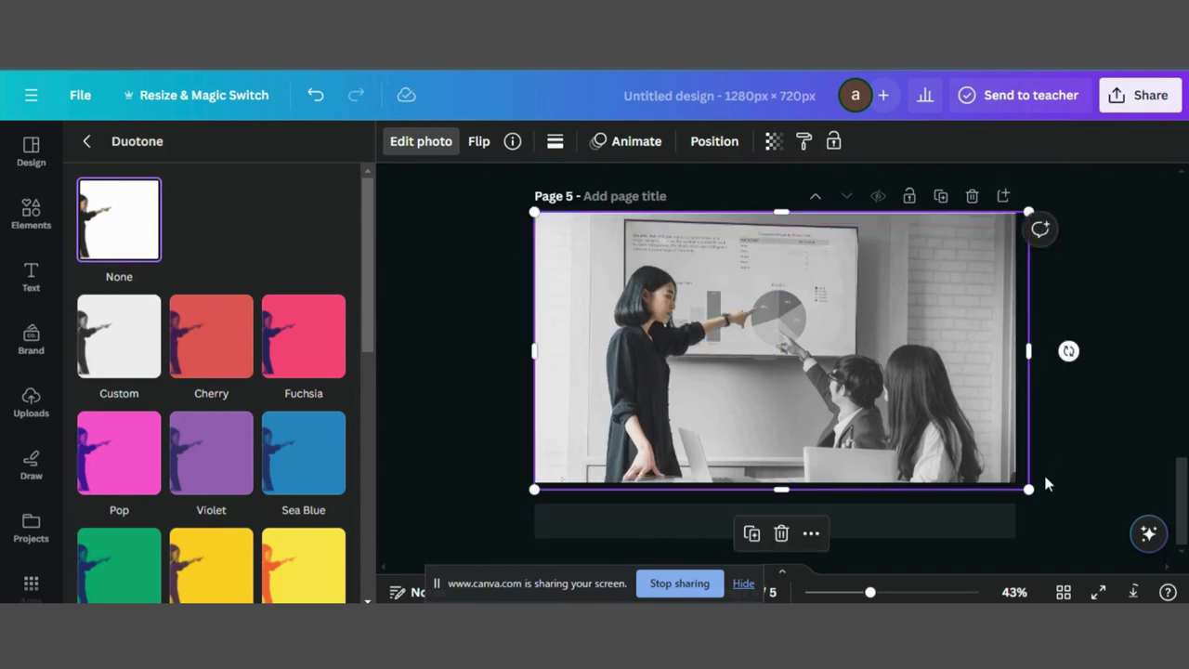
Fine-tune the cutout's size and position so it exactly covers the gray woman underneath.
{"action": "left_click", "coordinate": [741, 347]}
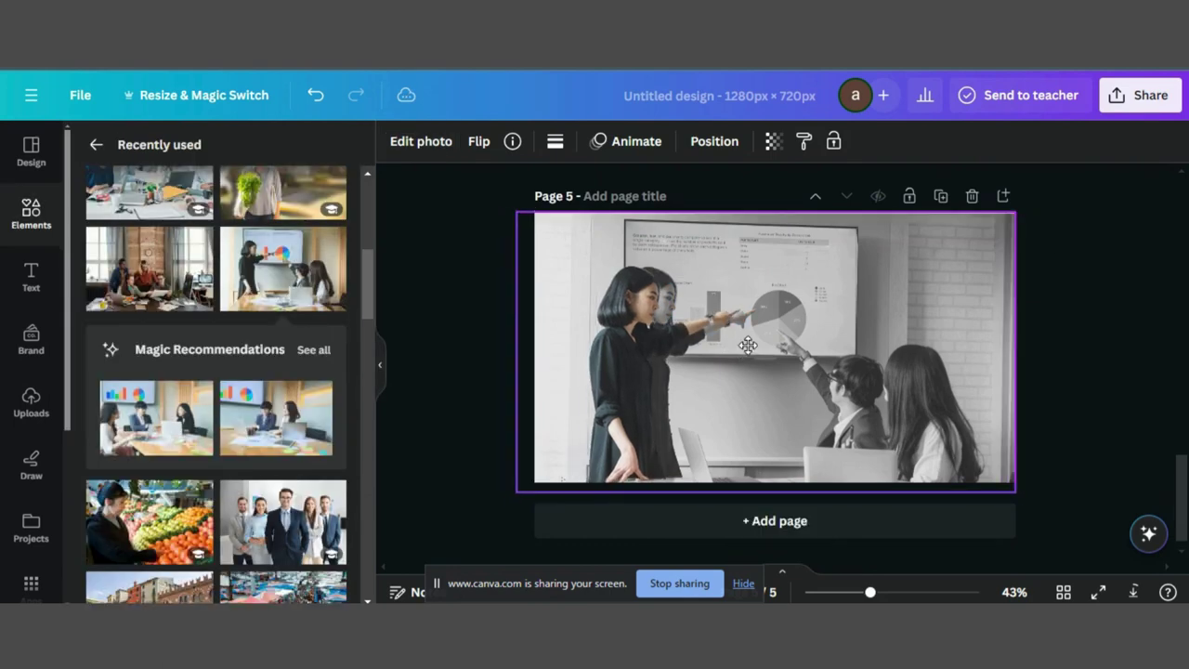
{"action": "left_click_drag", "start_coordinate": [748, 344], "coordinate": [761, 346]}
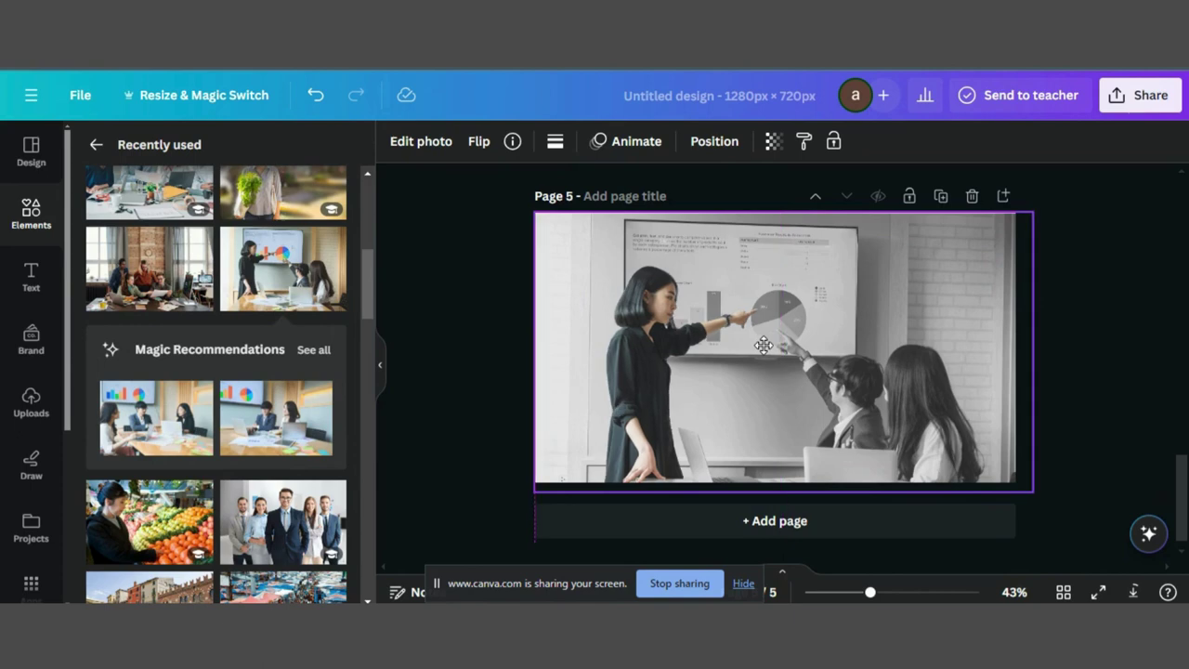
{"action": "left_click_drag", "start_coordinate": [764, 345], "coordinate": [766, 345]}
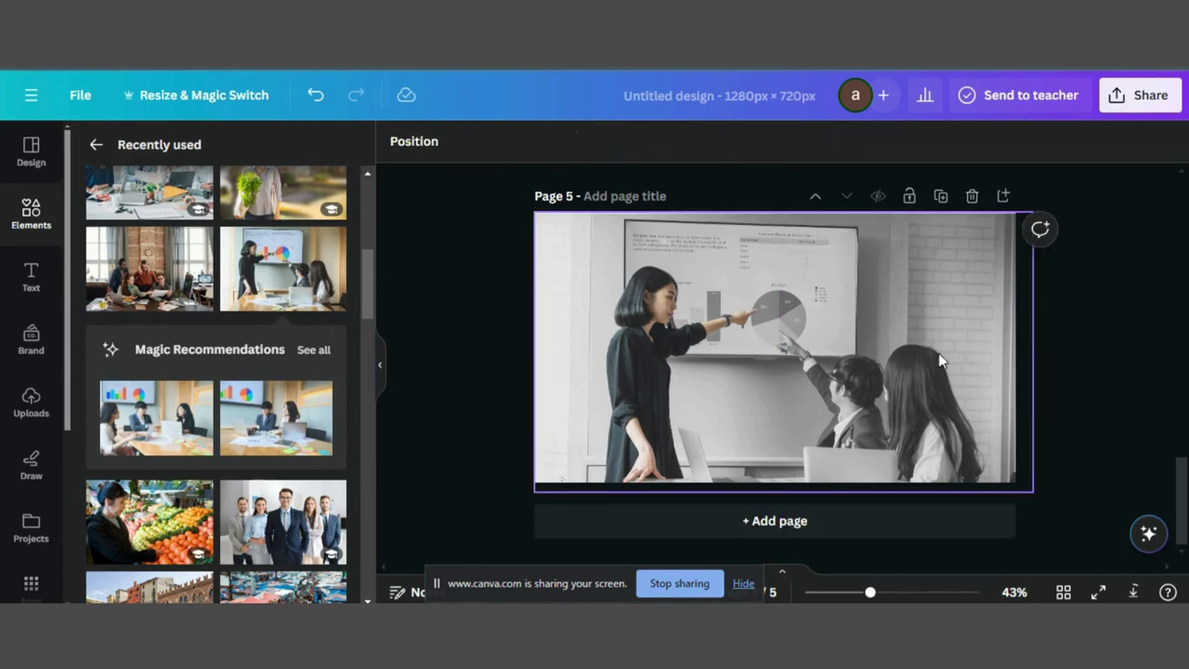
Reopen the cutout in the background remover to inspect its edges, leaving it without changes.
{"action": "left_click", "coordinate": [756, 394]}
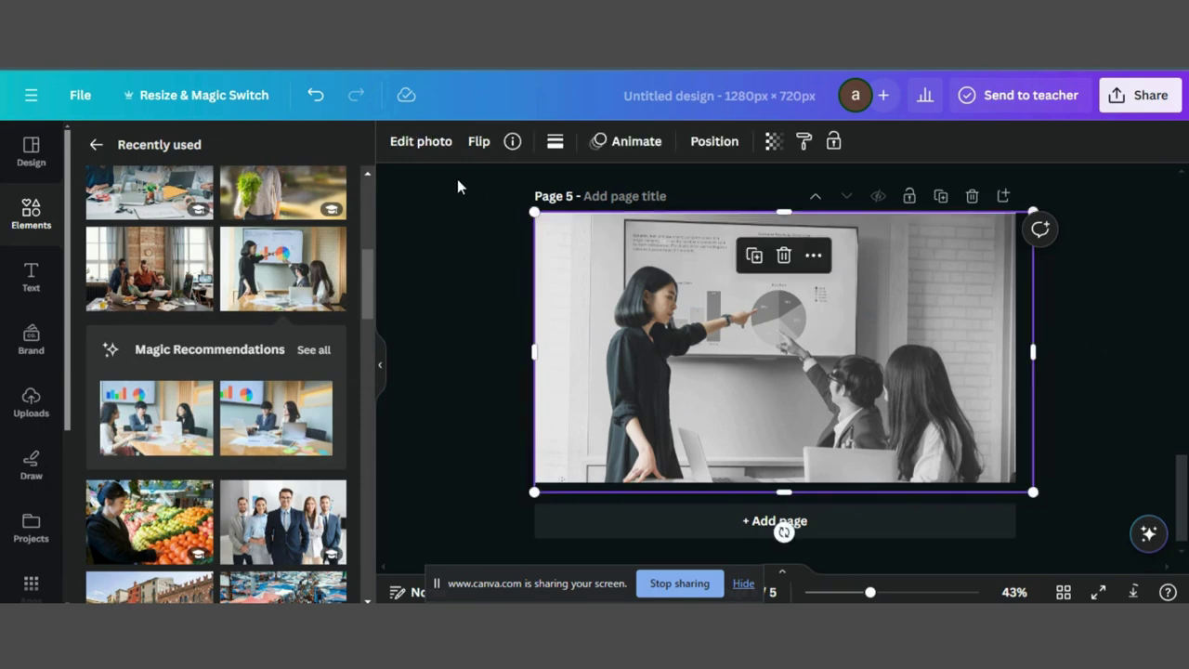
{"action": "left_click", "coordinate": [421, 142]}
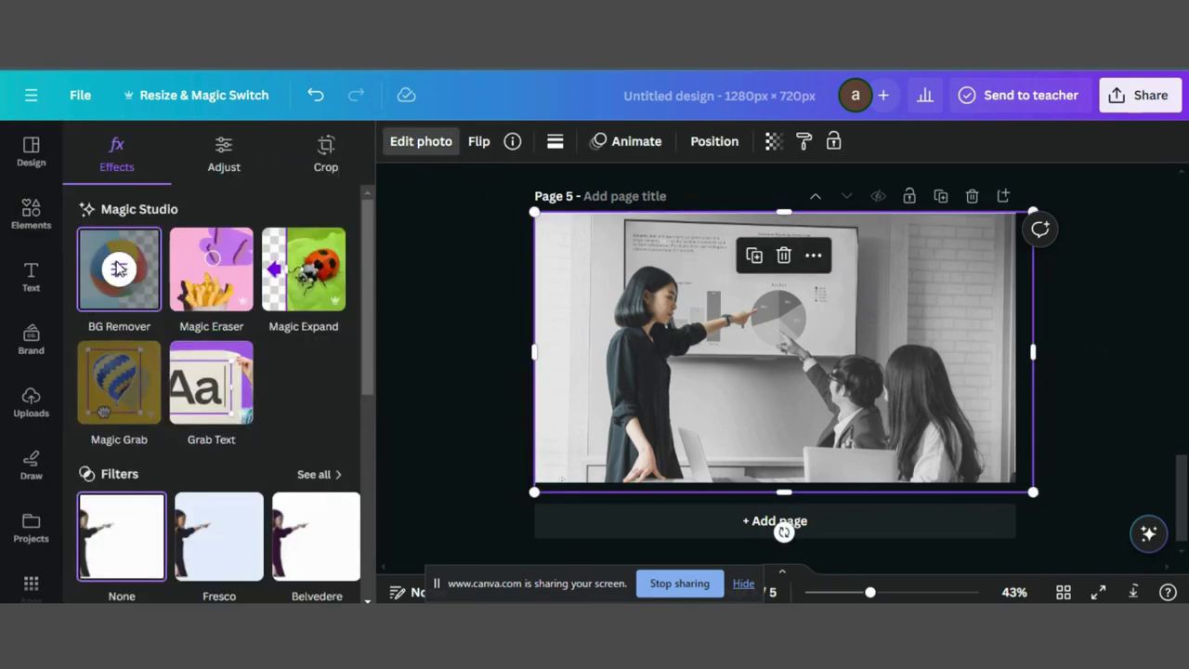
{"action": "left_click", "coordinate": [118, 270]}
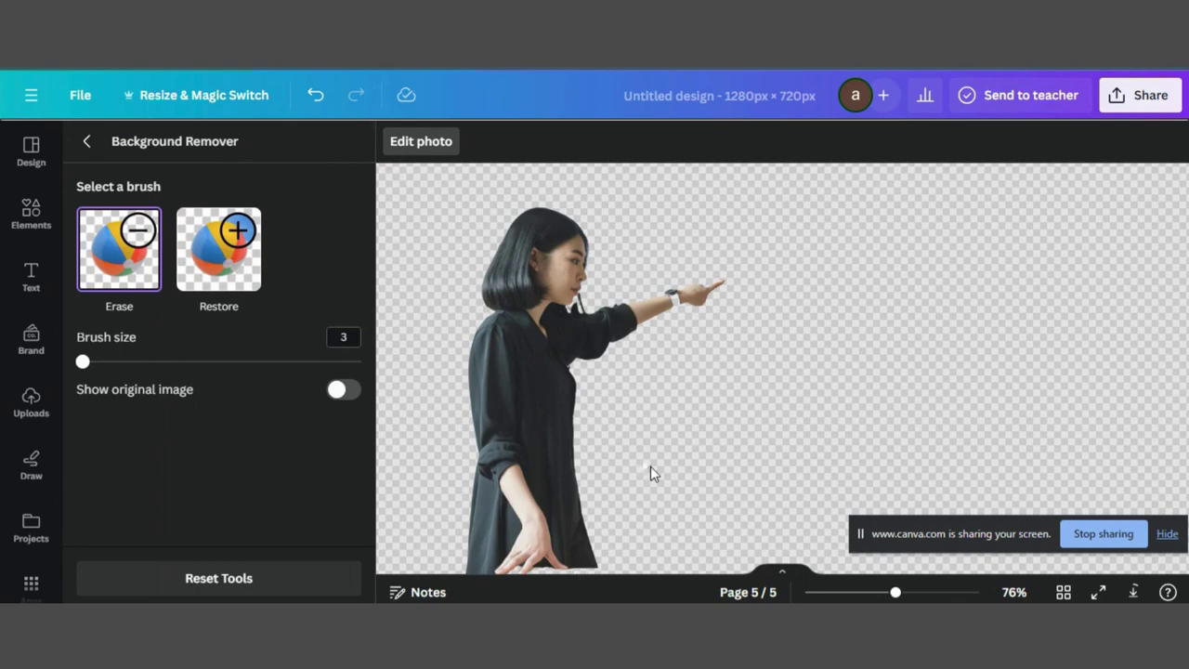
{"action": "left_click", "coordinate": [86, 145]}
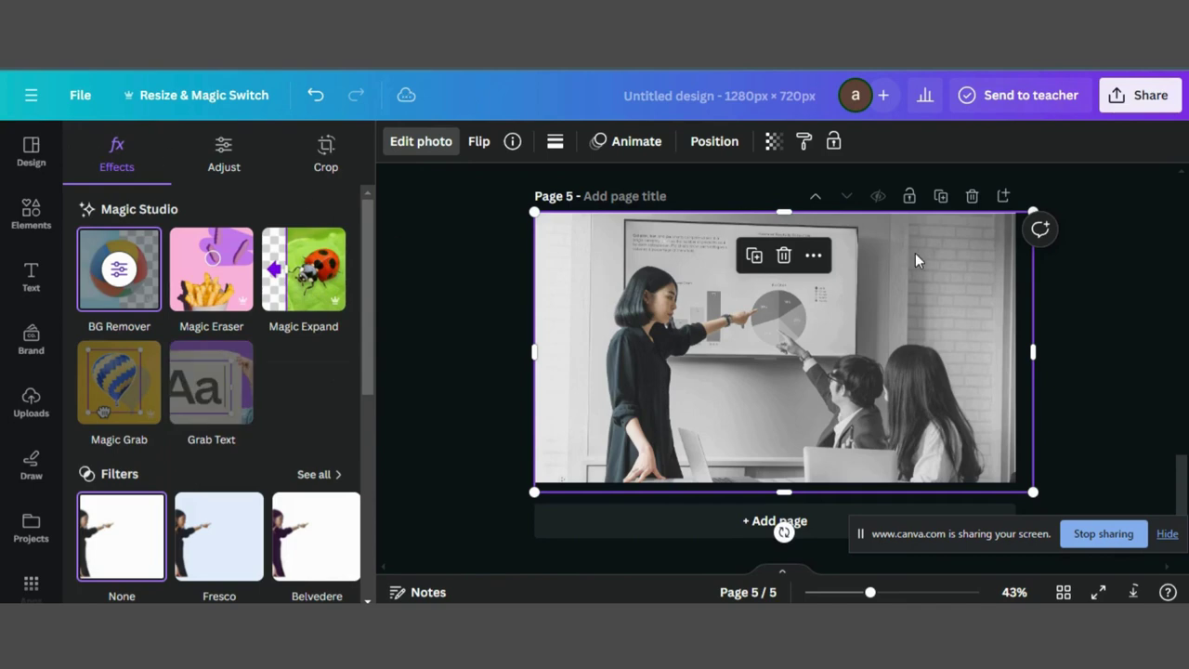
{"action": "key", "text": "Escape"}
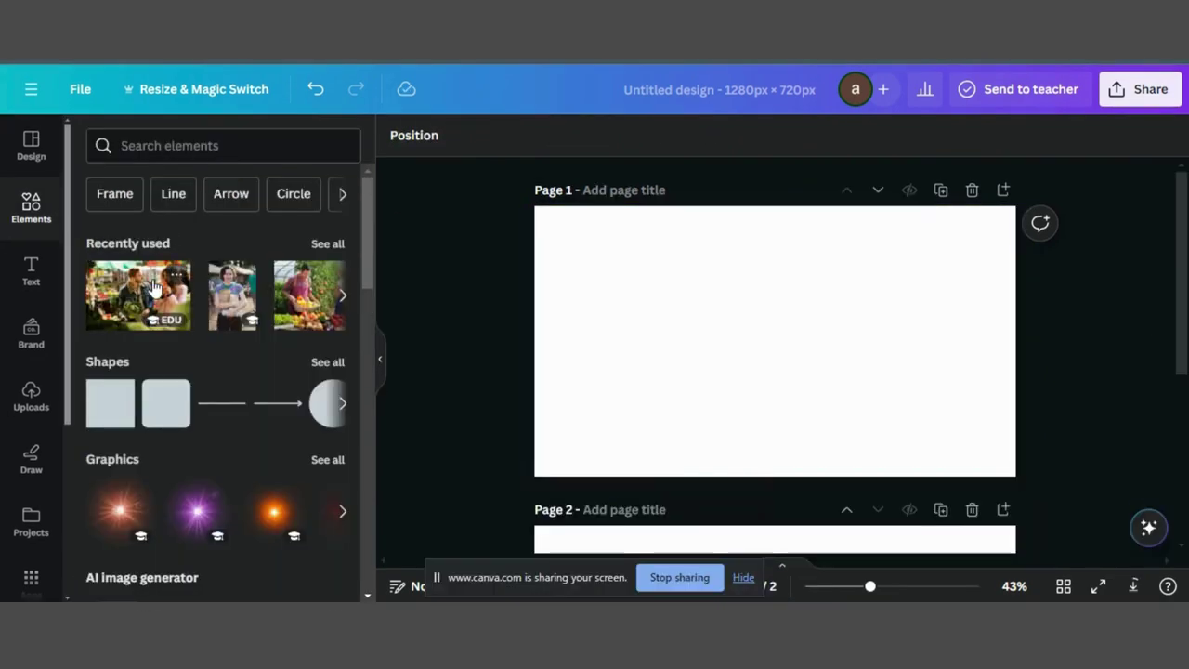
Insert the recently used photo of the couple at the vegetable market on the blank page 1.
{"action": "left_click", "coordinate": [139, 295]}
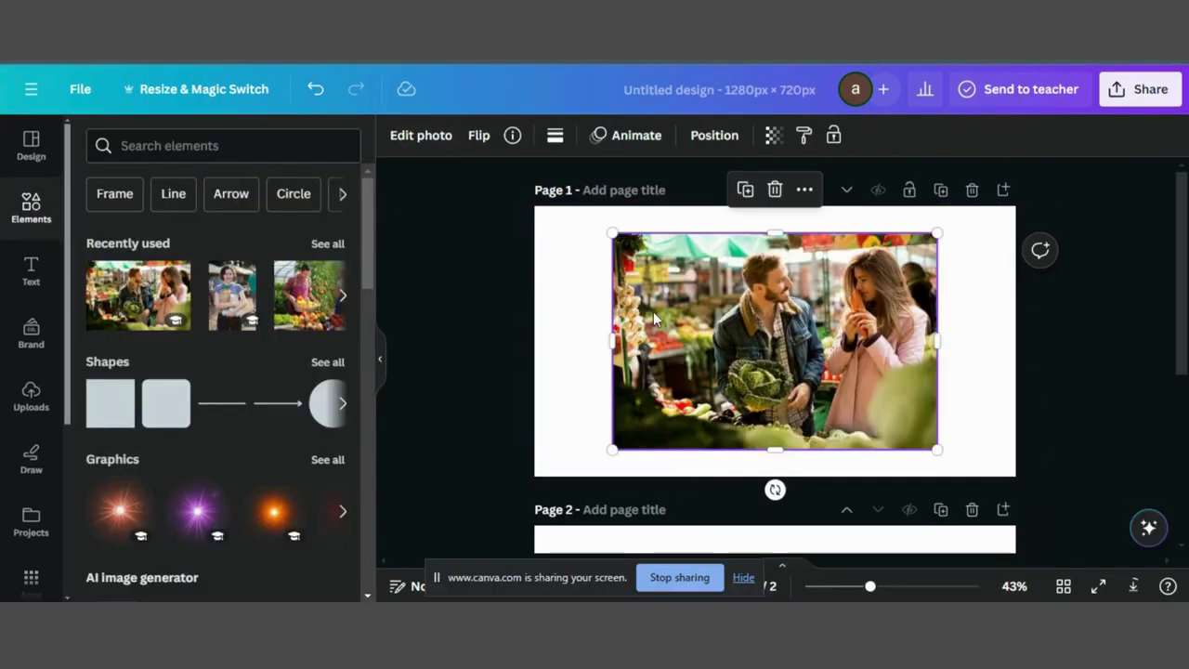
Move the couple photo to the upper-left corner of page 1 and crop away its right side and lower part.
{"action": "left_click_drag", "start_coordinate": [713, 318], "coordinate": [638, 291]}
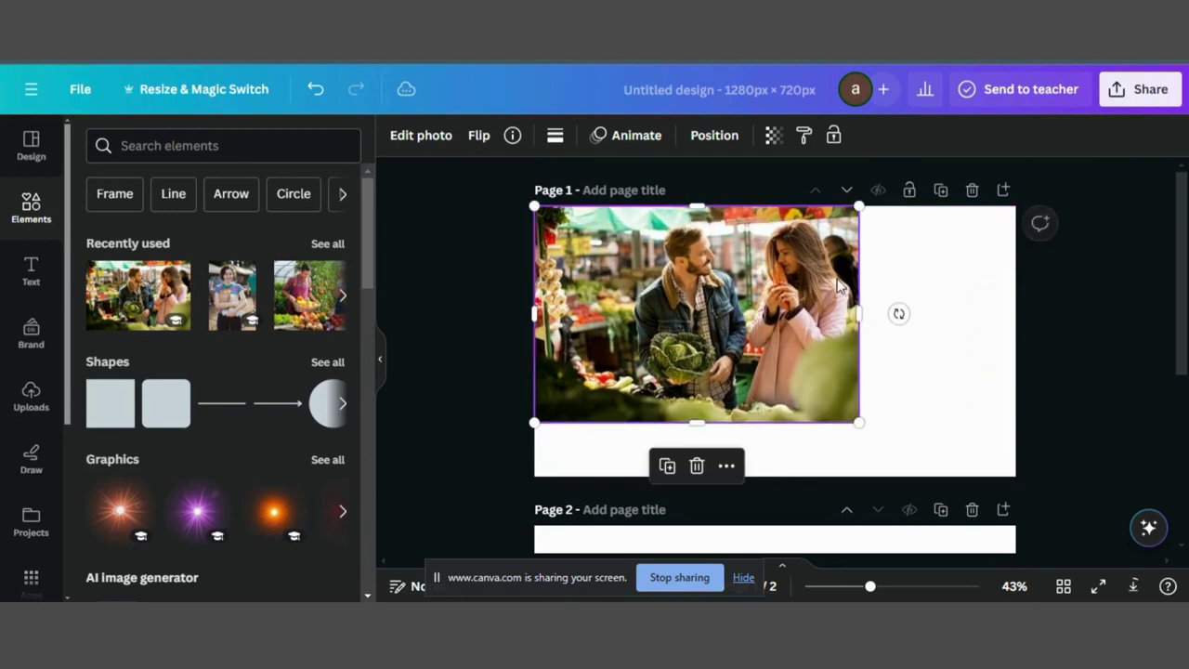
{"action": "left_click_drag", "start_coordinate": [863, 315], "coordinate": [827, 316]}
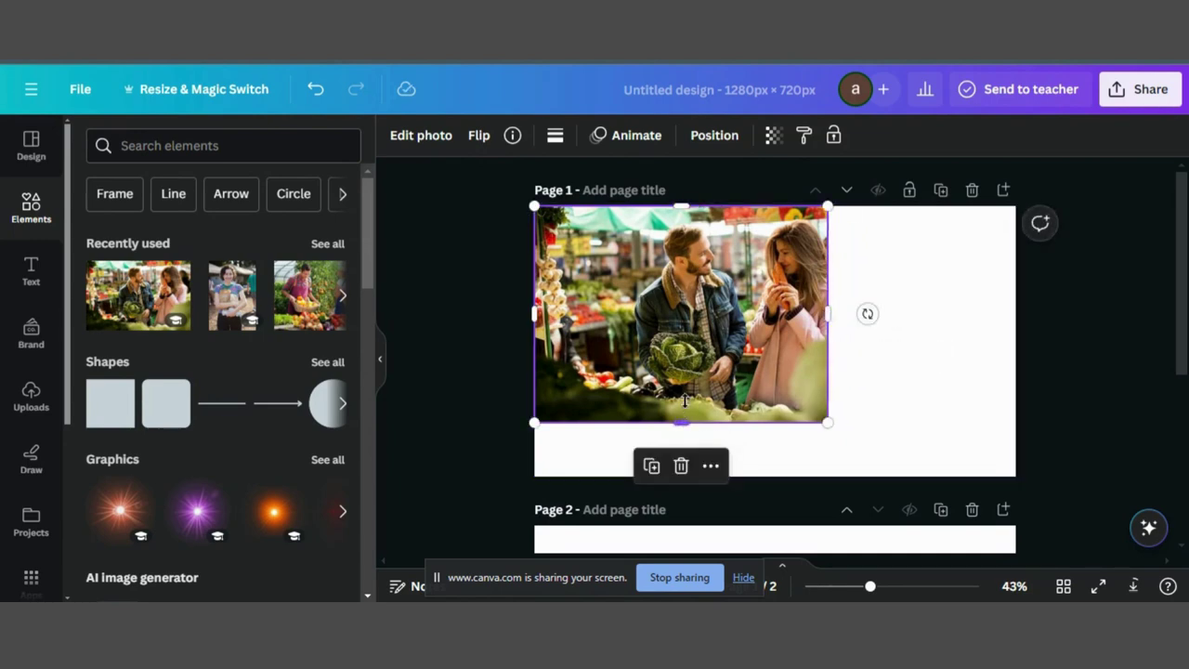
{"action": "left_click_drag", "start_coordinate": [685, 403], "coordinate": [684, 348]}
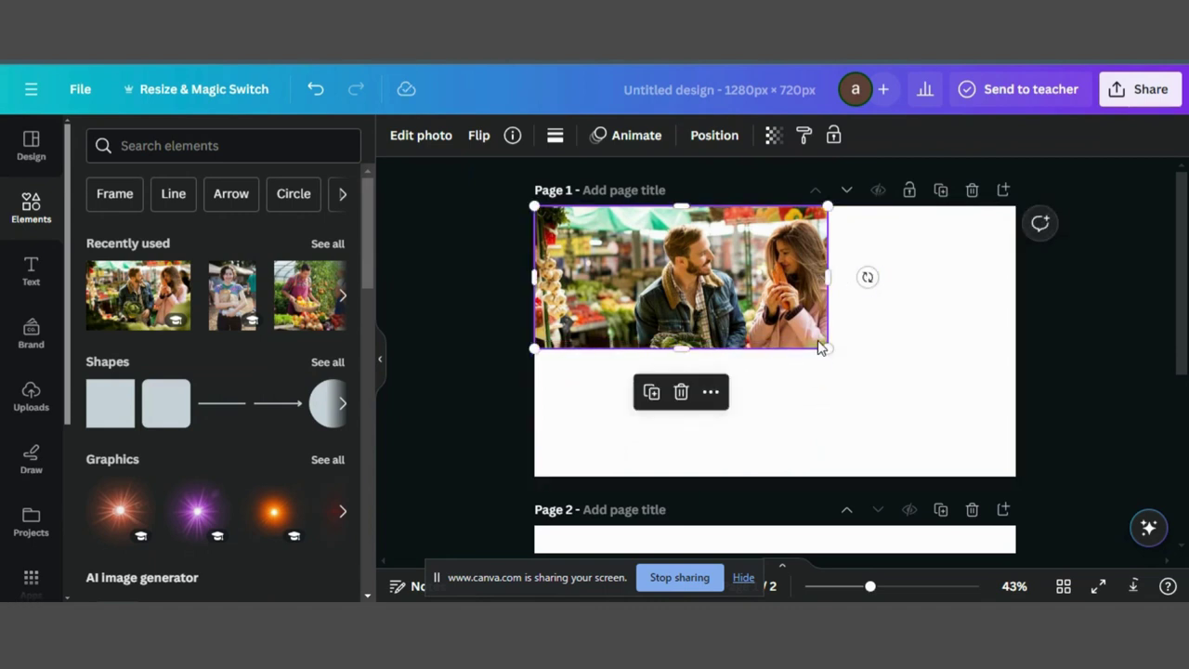
Enlarge the cropped photo until it covers all of page 1 and remove its background.
{"action": "left_click_drag", "start_coordinate": [827, 344], "coordinate": [1018, 423]}
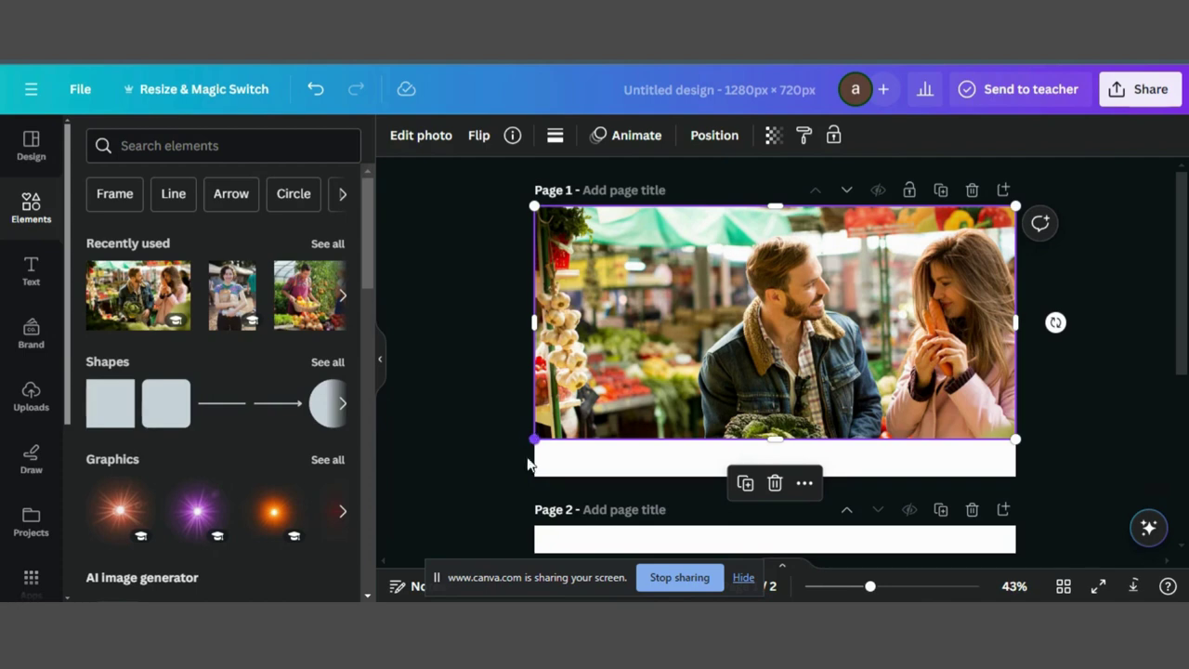
{"action": "left_click_drag", "start_coordinate": [528, 460], "coordinate": [475, 502]}
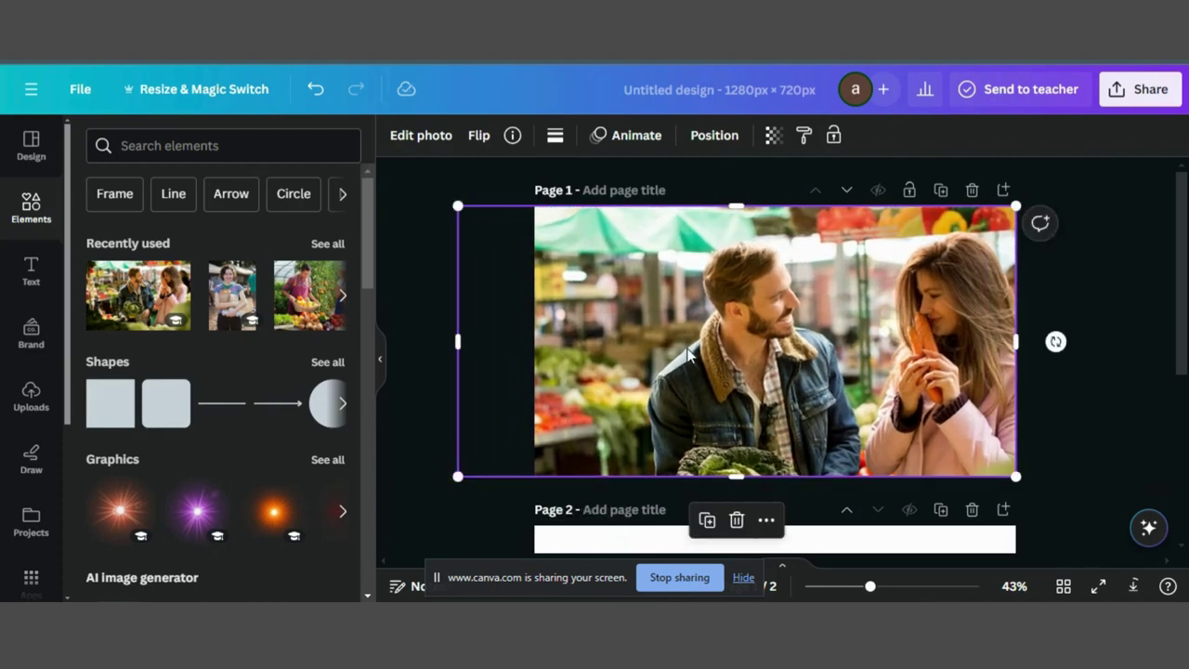
{"action": "left_click", "coordinate": [414, 136]}
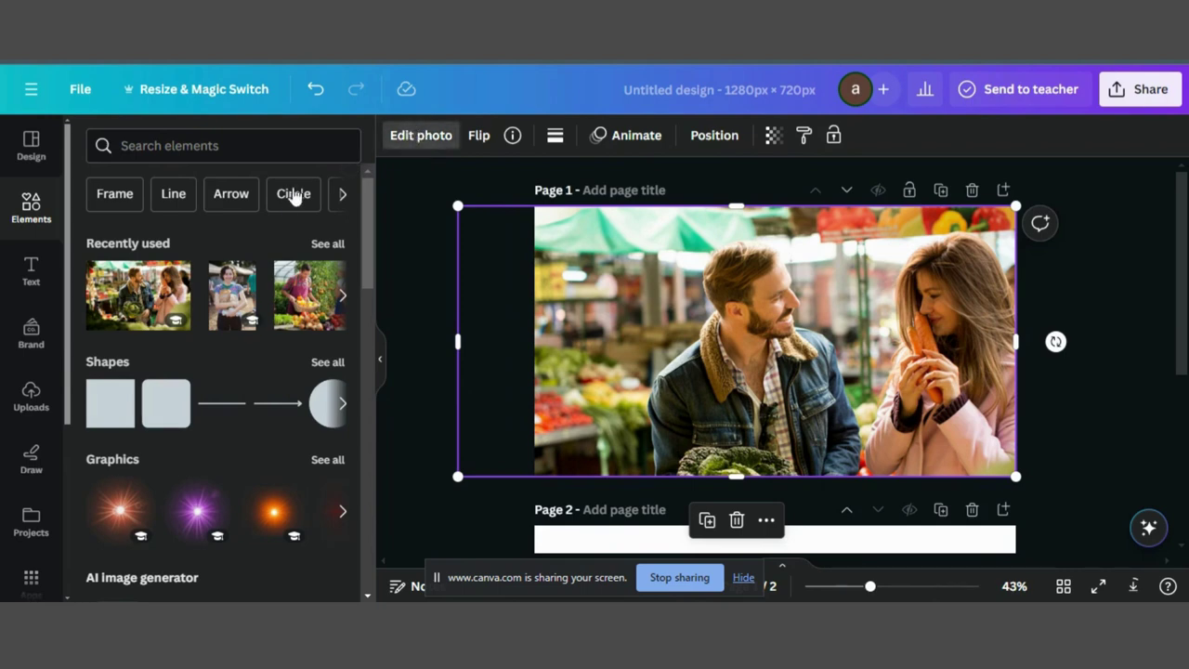
{"action": "left_click", "coordinate": [95, 304]}
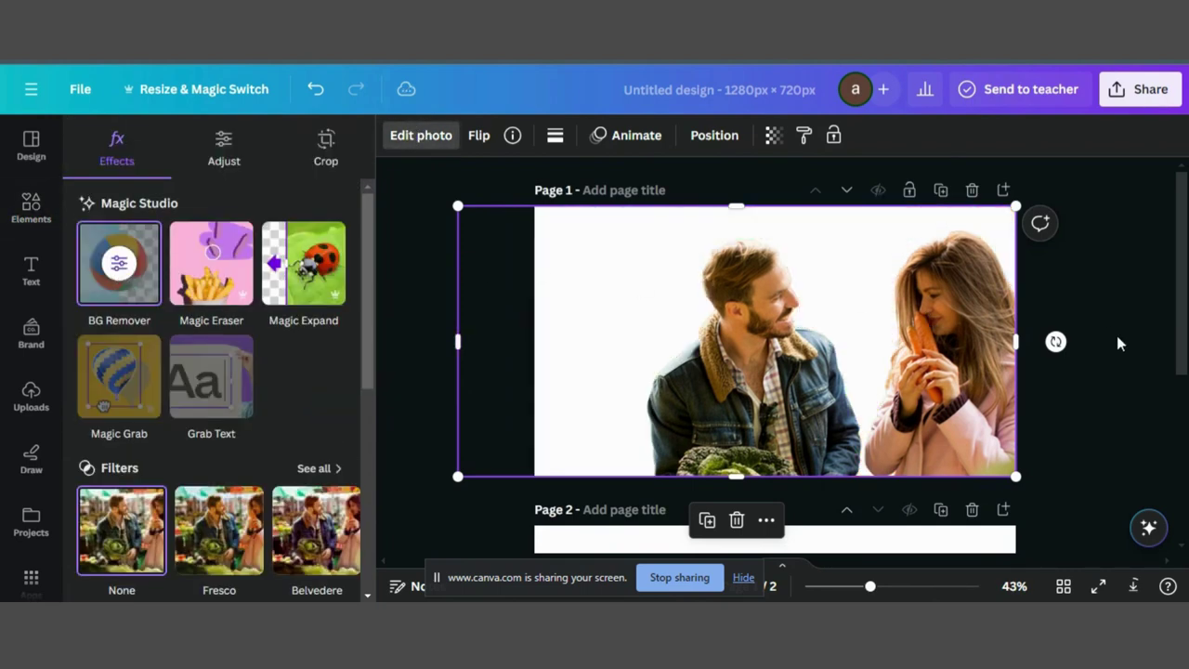
Download only page 1 as a PNG with a transparent background.
{"action": "left_click", "coordinate": [1145, 91]}
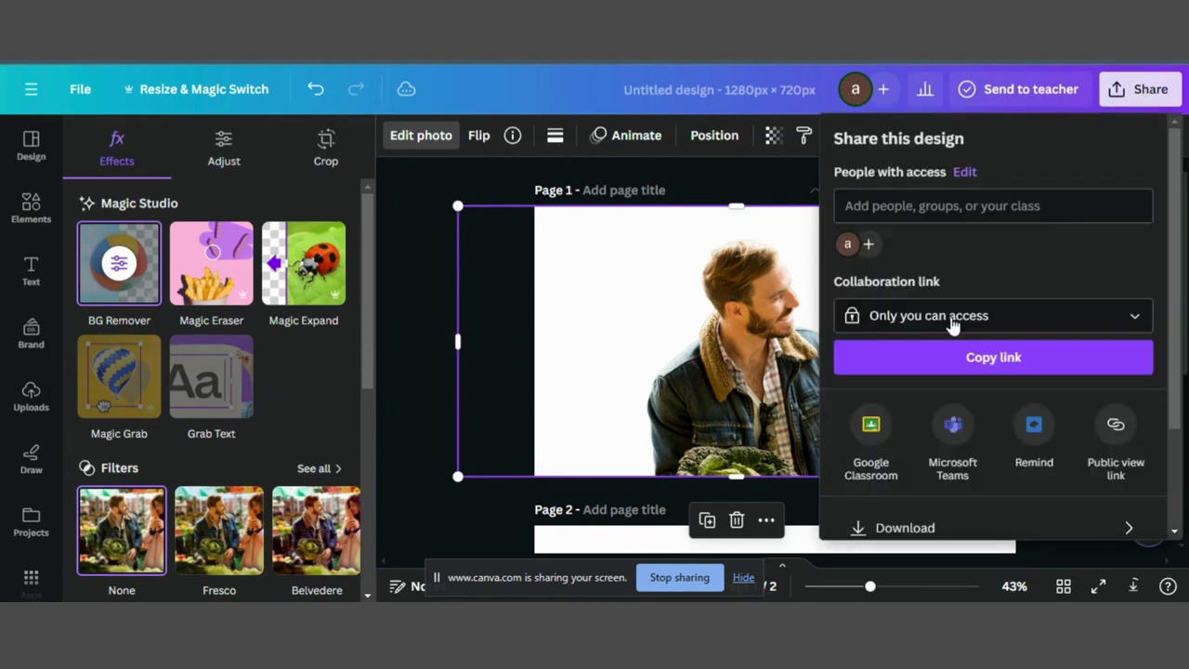
{"action": "scroll", "coordinate": [916, 345], "scroll_direction": "down", "scroll_amount": 3}
{"action": "left_click", "coordinate": [894, 394]}
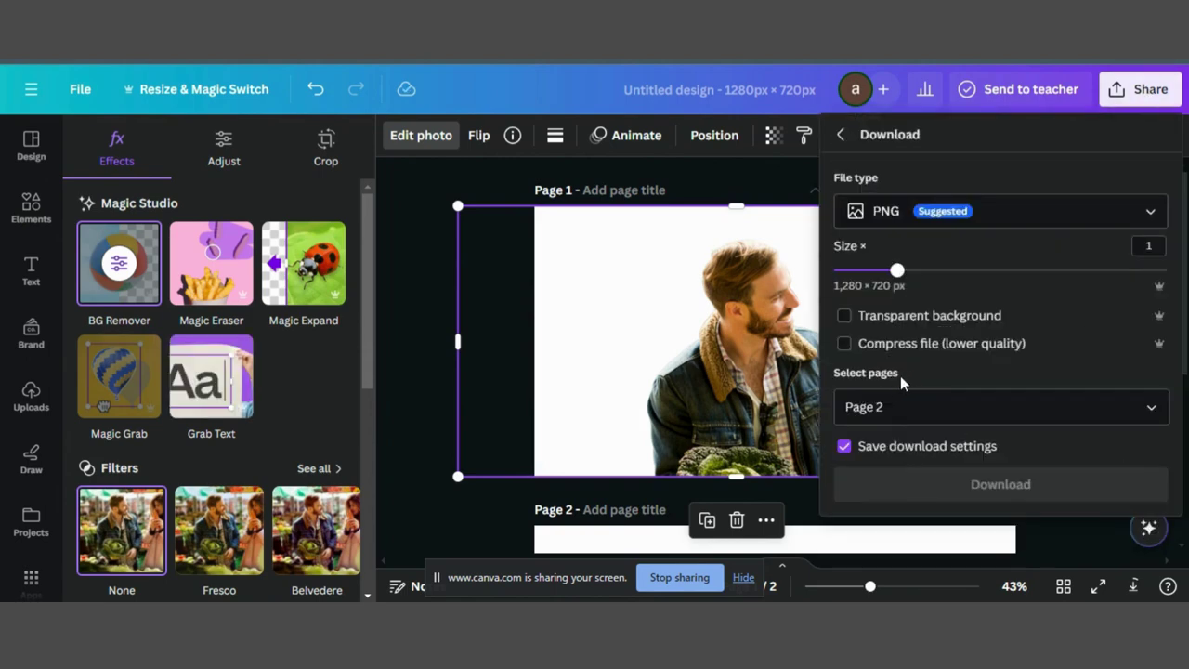
{"action": "left_click", "coordinate": [855, 318]}
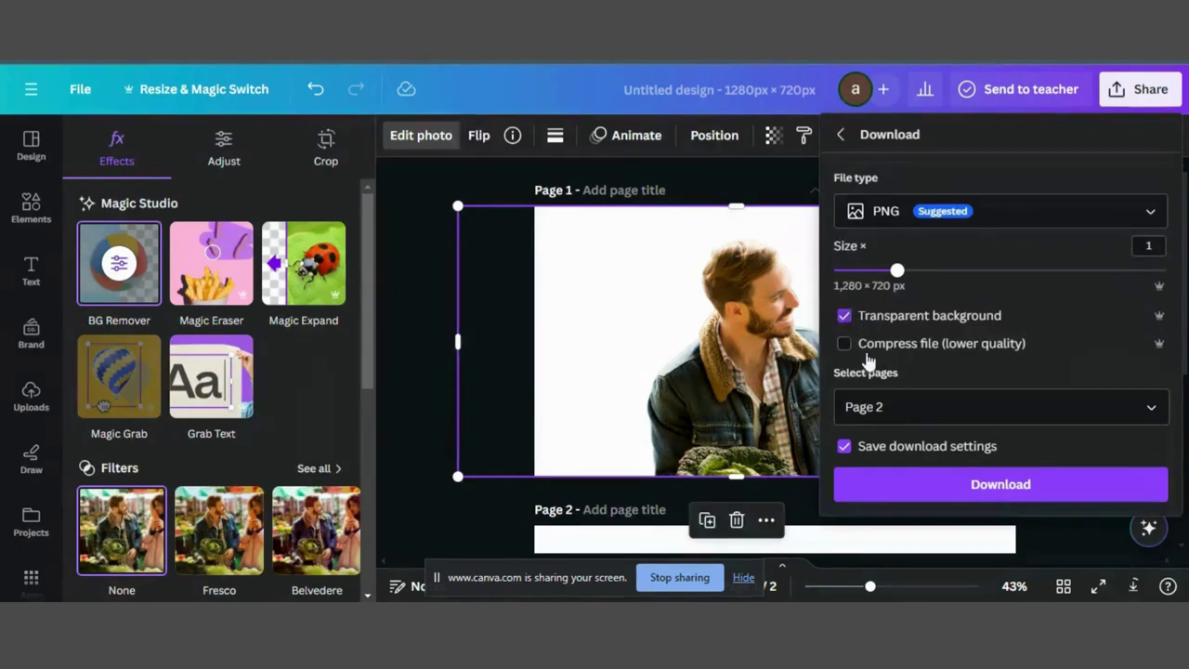
{"action": "left_click", "coordinate": [932, 415]}
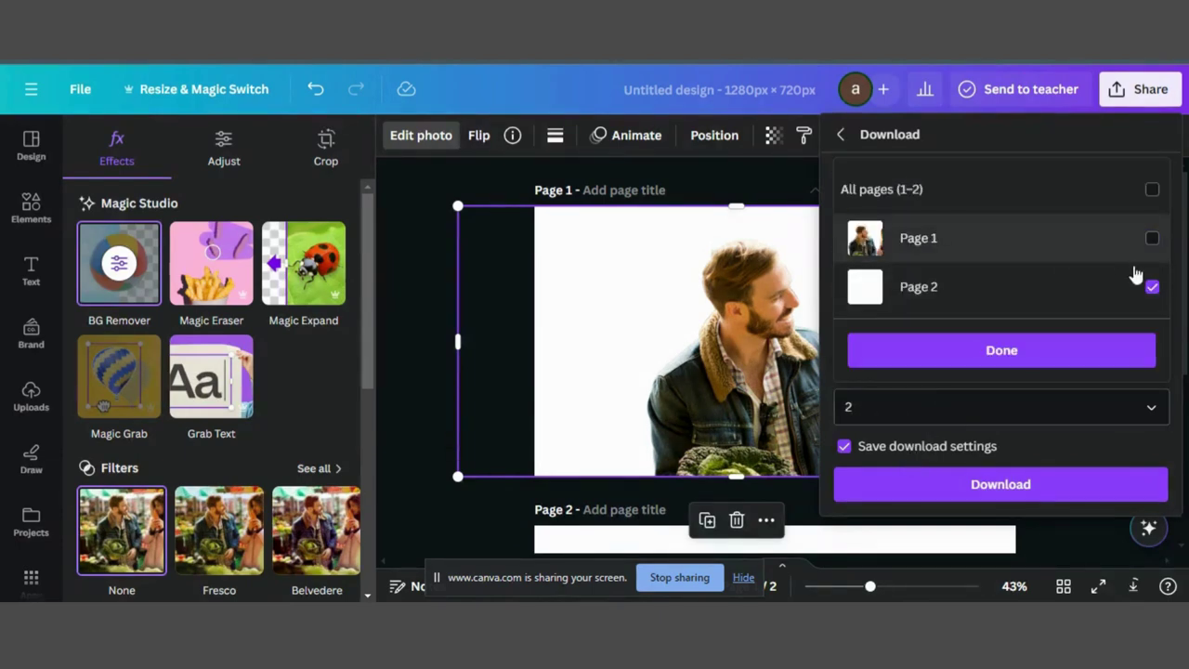
{"action": "left_click", "coordinate": [1152, 290]}
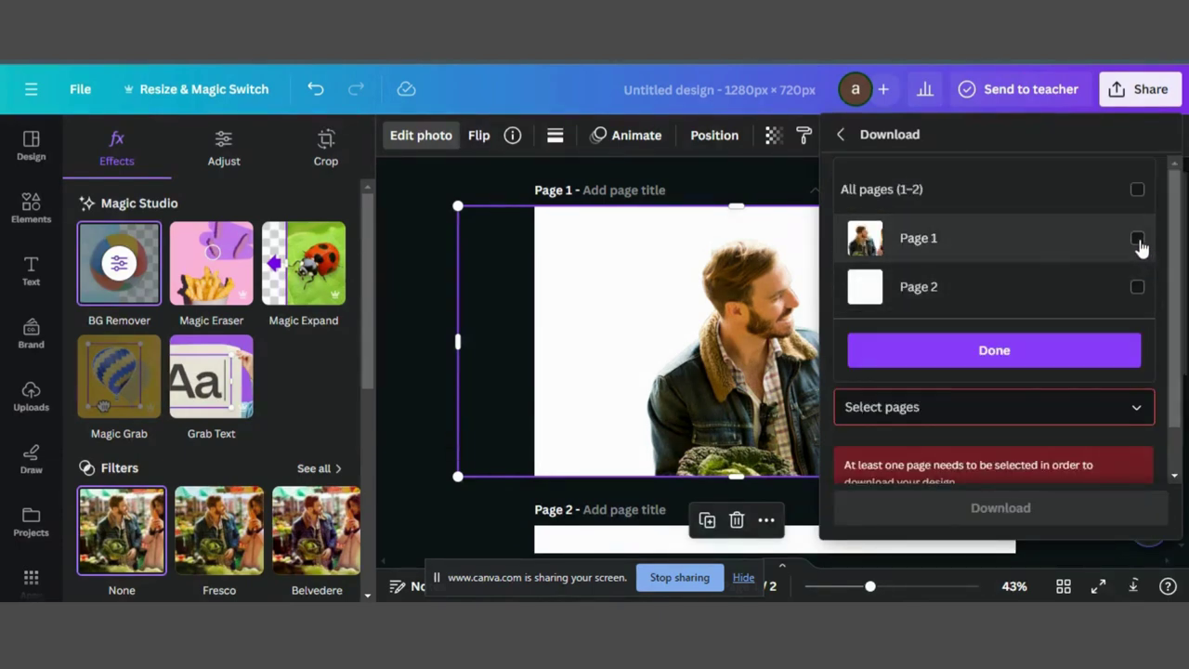
{"action": "left_click", "coordinate": [1153, 239]}
{"action": "left_click", "coordinate": [1037, 352]}
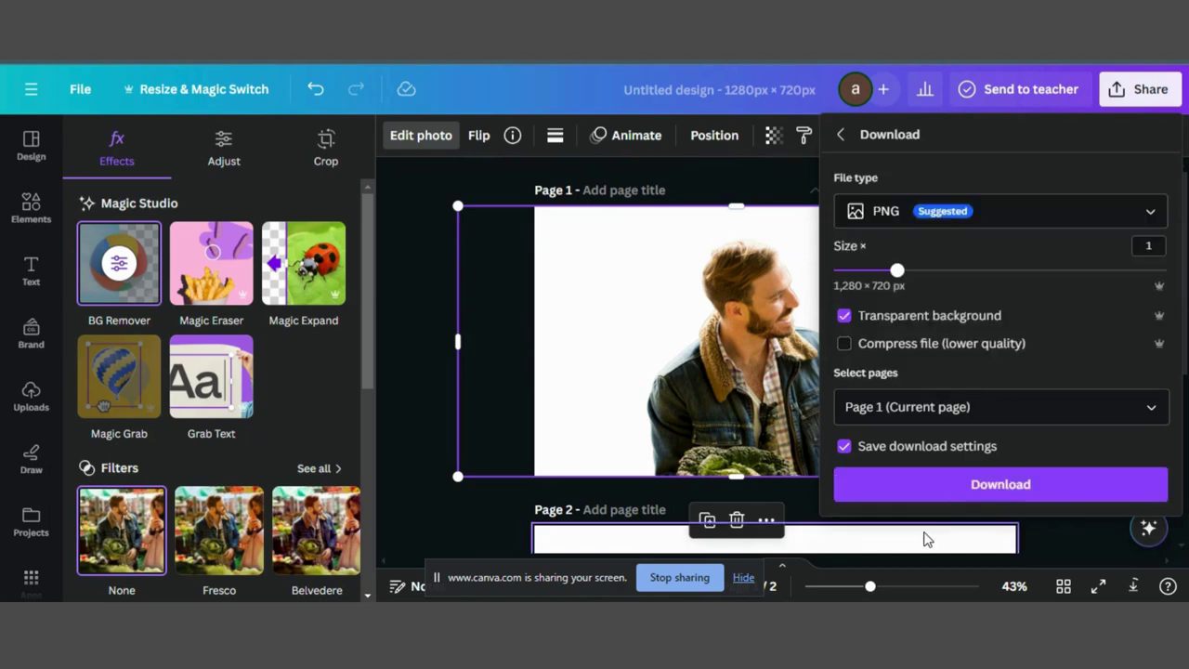
{"action": "left_click", "coordinate": [961, 487]}
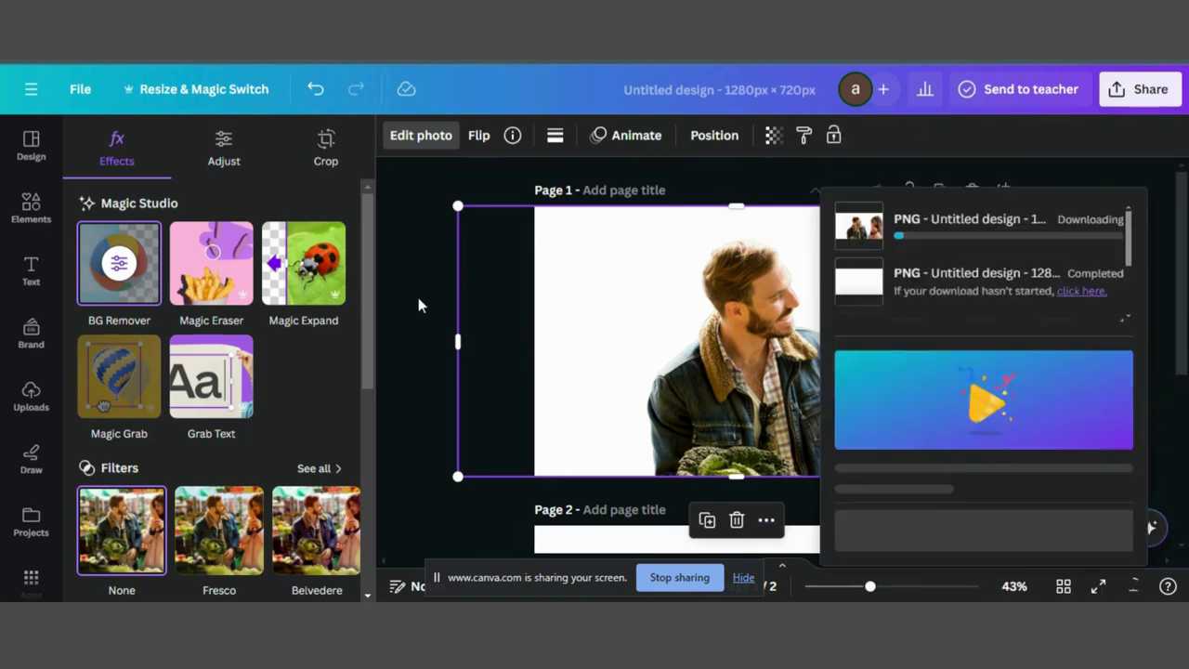
{"action": "left_click", "coordinate": [418, 297]}
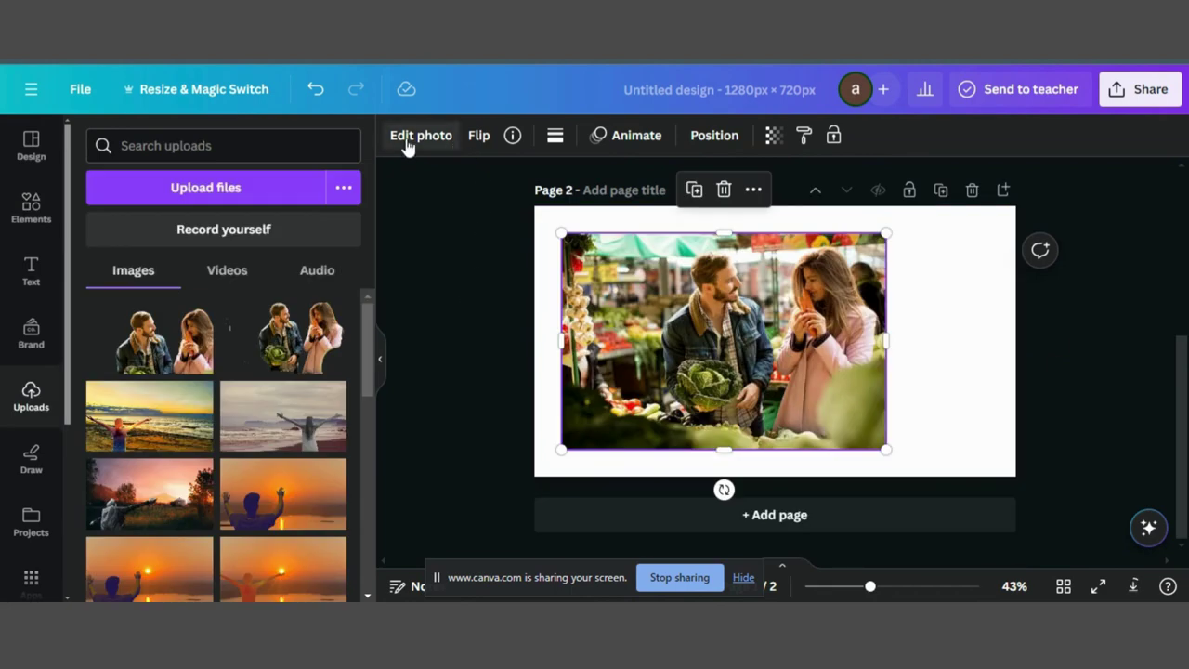
Apply the Custom duotone effect to the couple photo on page 2 and align it with the page's upper-left corner.
{"action": "left_click", "coordinate": [410, 139]}
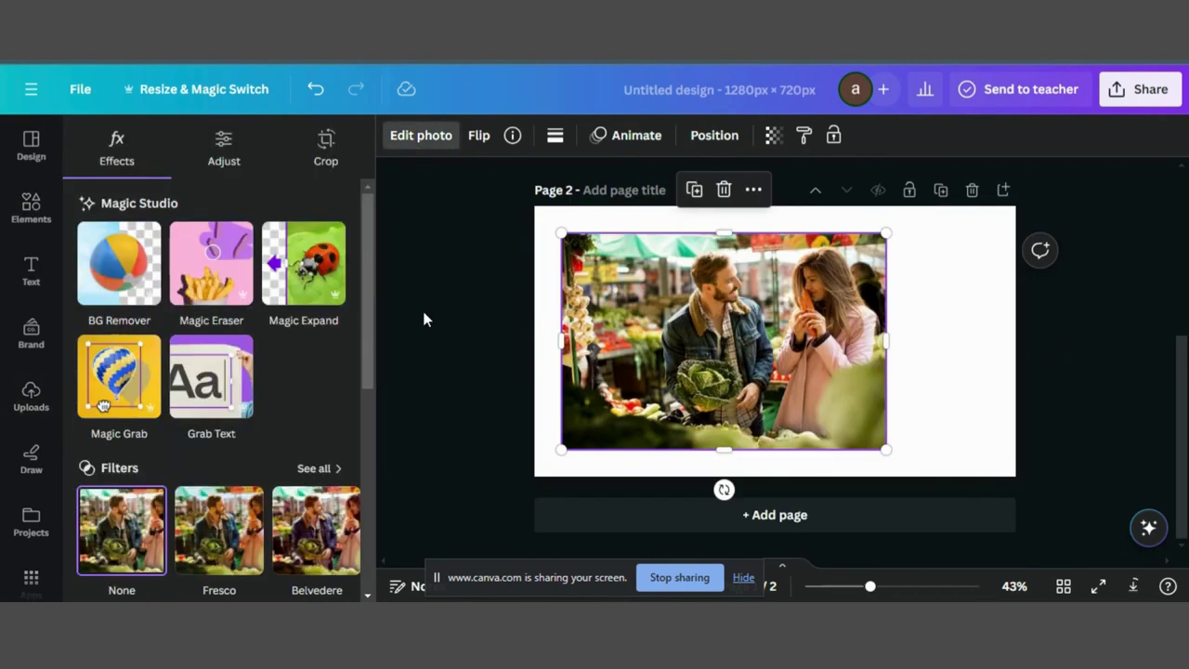
{"action": "scroll", "coordinate": [207, 234], "scroll_direction": "down", "scroll_amount": 2}
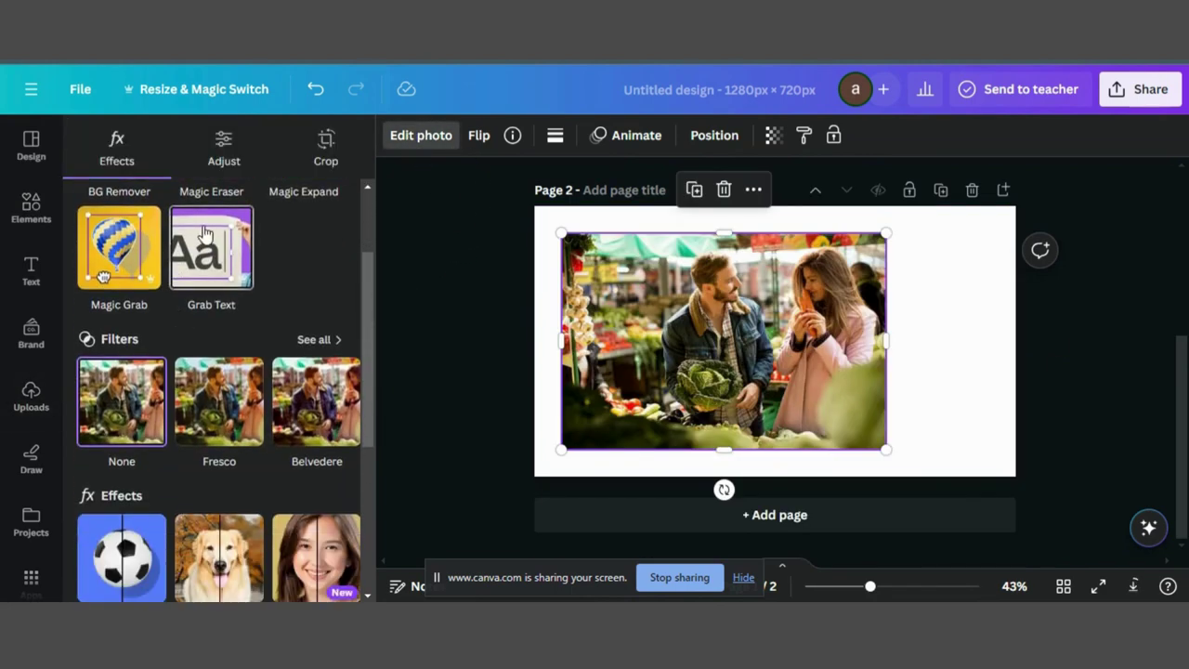
{"action": "left_click", "coordinate": [337, 559]}
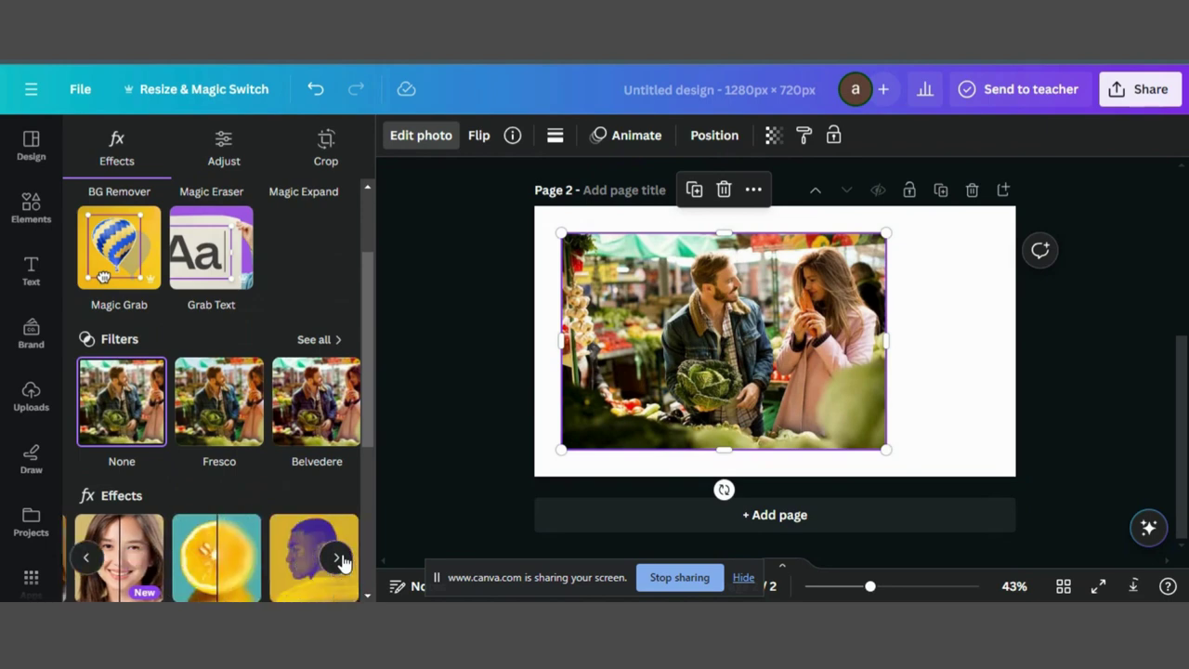
{"action": "left_click", "coordinate": [306, 548]}
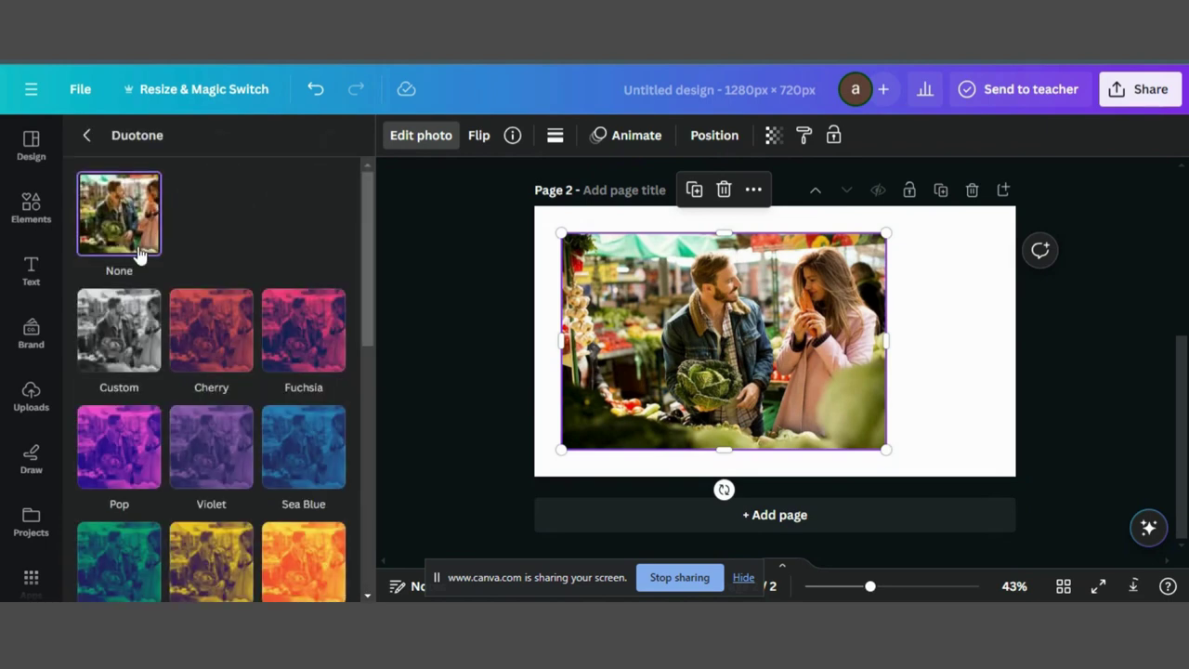
{"action": "left_click", "coordinate": [129, 312]}
{"action": "left_click_drag", "start_coordinate": [635, 280], "coordinate": [609, 253]}
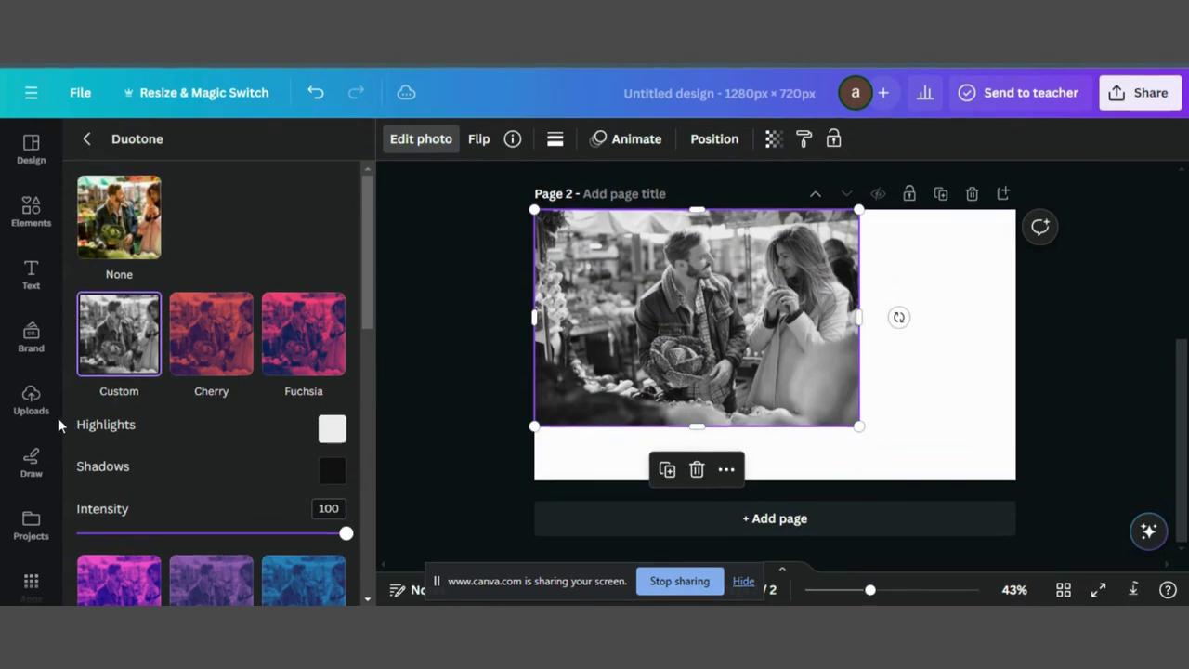
Add the uploaded transparent cutout of the couple to page 2 and move it over the gray photo.
{"action": "left_click", "coordinate": [23, 394]}
{"action": "left_click", "coordinate": [144, 353]}
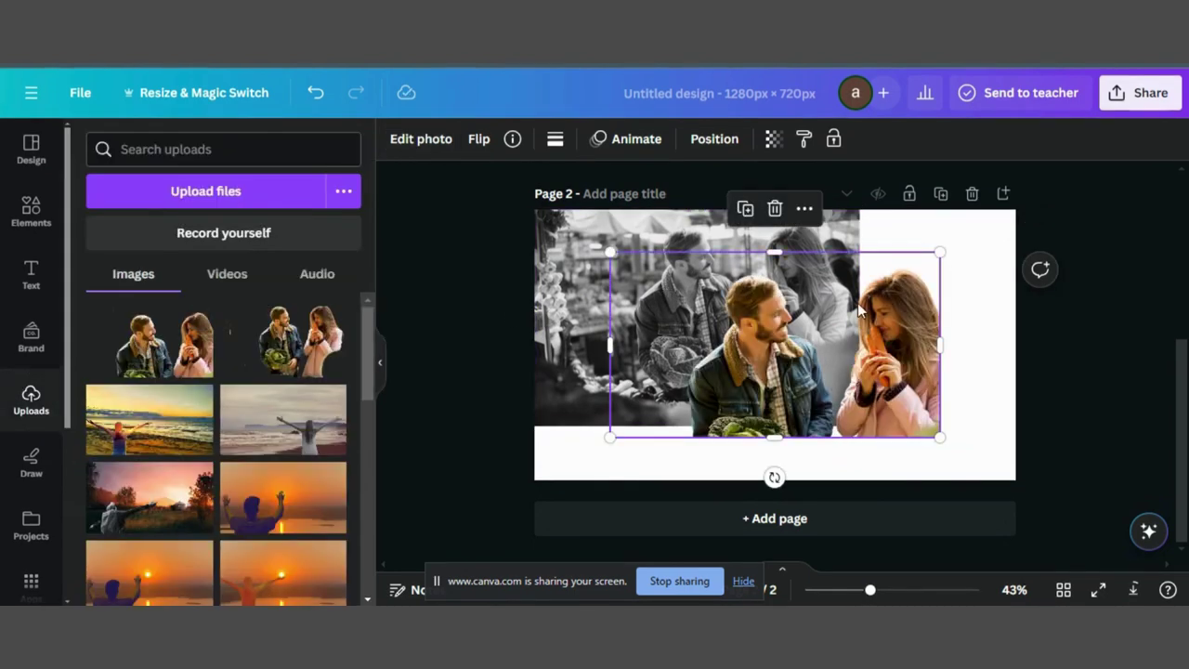
{"action": "left_click_drag", "start_coordinate": [858, 303], "coordinate": [783, 318]}
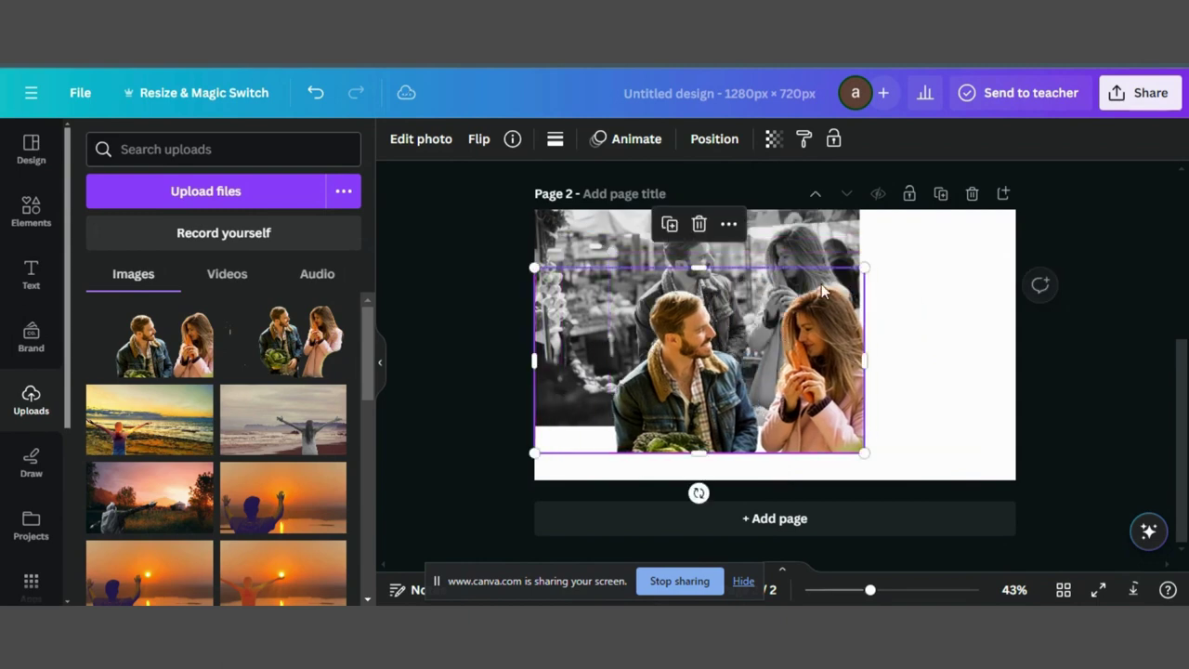
Enlarge the gray photo and crop its right side and lower part to match the framing of the color cutout.
{"action": "left_click", "coordinate": [822, 254]}
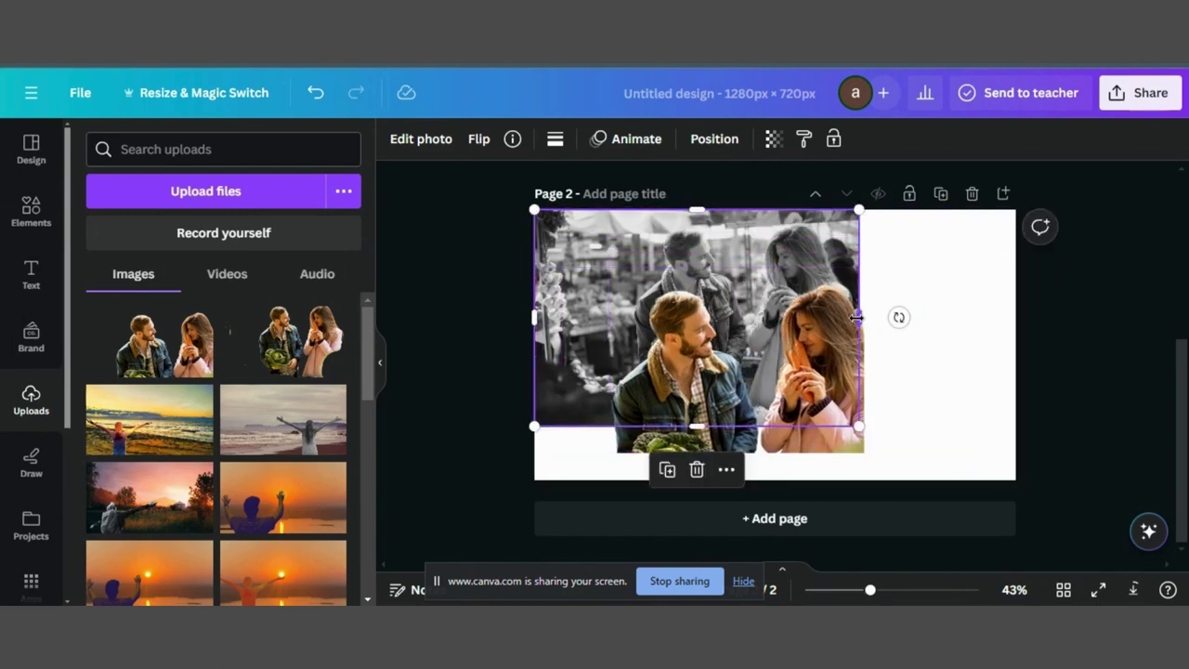
{"action": "left_click_drag", "start_coordinate": [857, 426], "coordinate": [957, 418]}
{"action": "left_click_drag", "start_coordinate": [928, 341], "coordinate": [898, 339]}
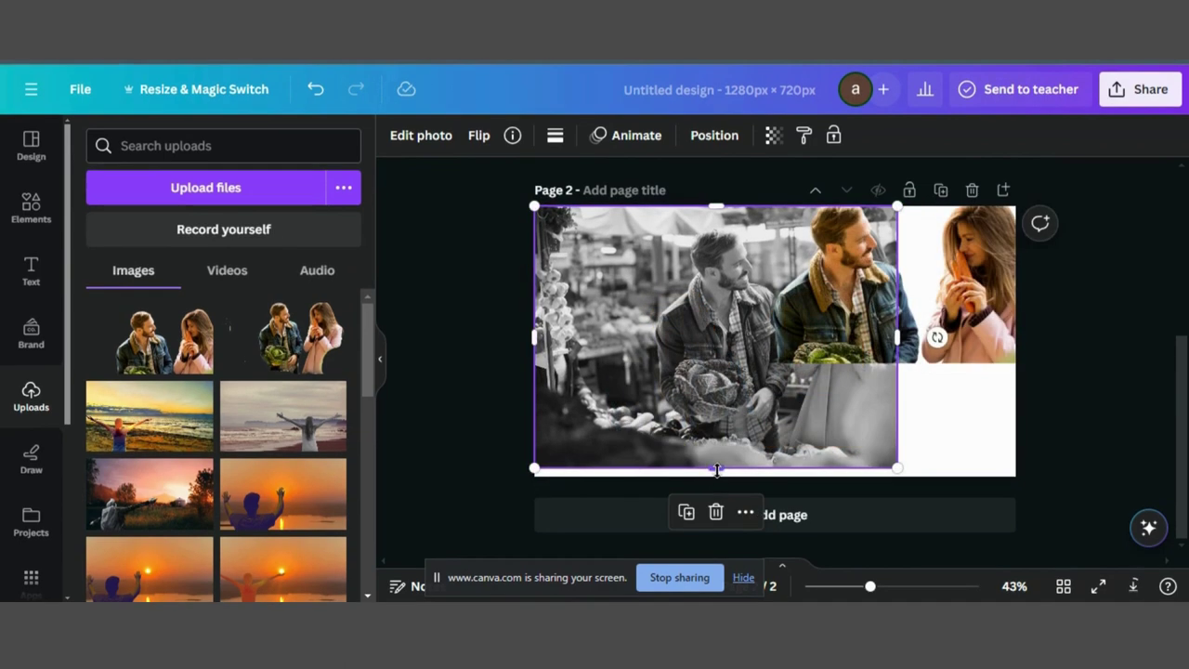
{"action": "left_click_drag", "start_coordinate": [716, 469], "coordinate": [716, 427]}
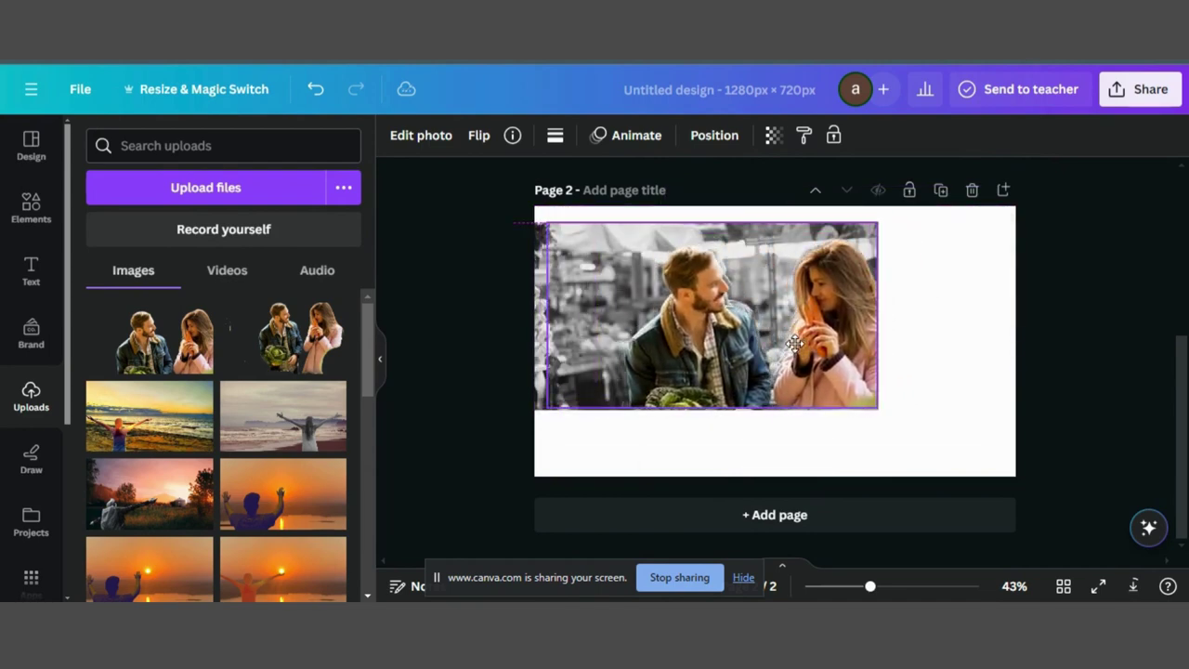
Fit the color cutout exactly over the gray couple and trim the gray photo's lower edge to the cutout's bottom.
{"action": "left_click", "coordinate": [796, 344]}
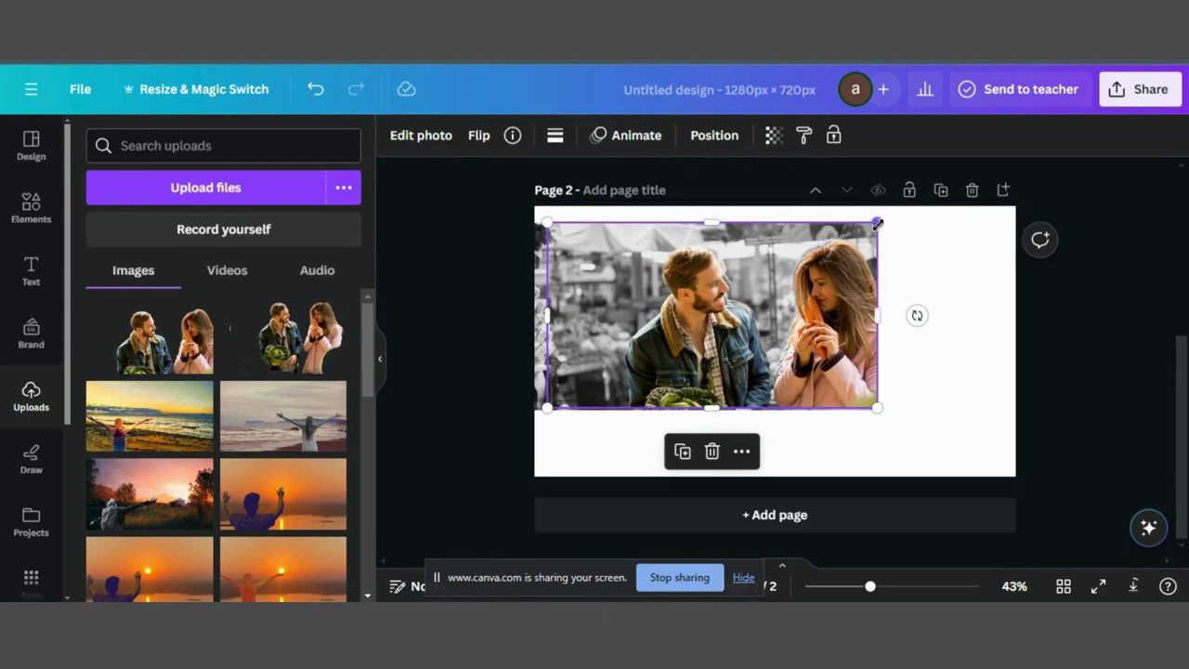
{"action": "left_click_drag", "start_coordinate": [881, 220], "coordinate": [875, 223]}
{"action": "left_click_drag", "start_coordinate": [712, 339], "coordinate": [820, 299]}
{"action": "left_click", "coordinate": [821, 299]}
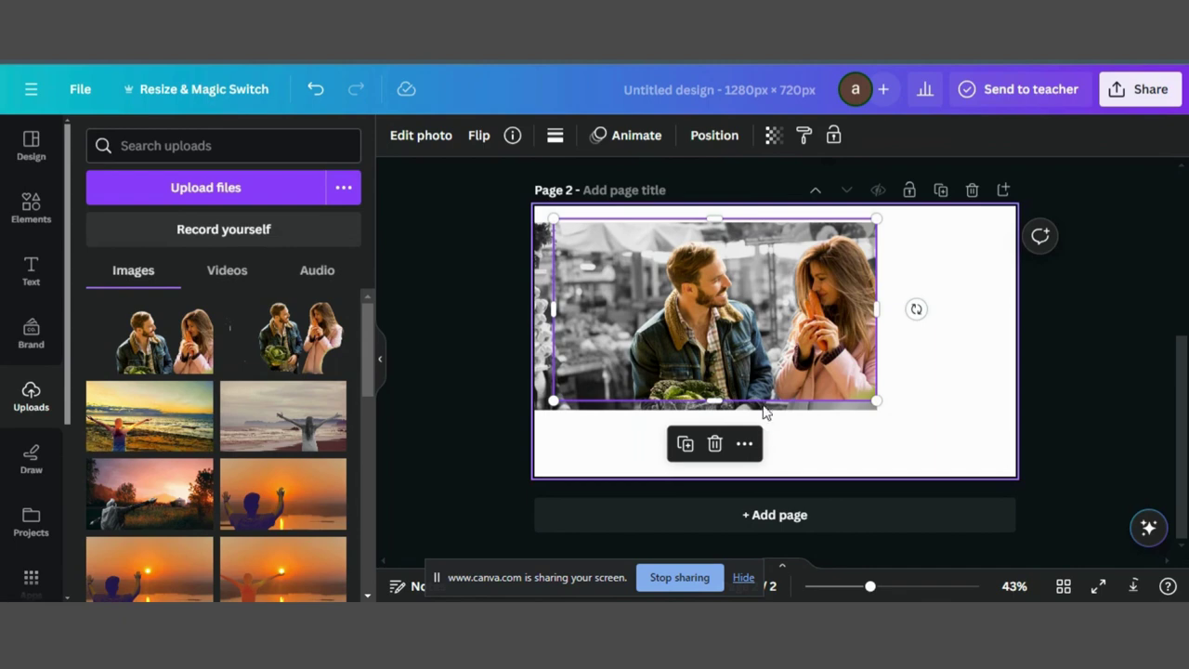
{"action": "left_click", "coordinate": [540, 307]}
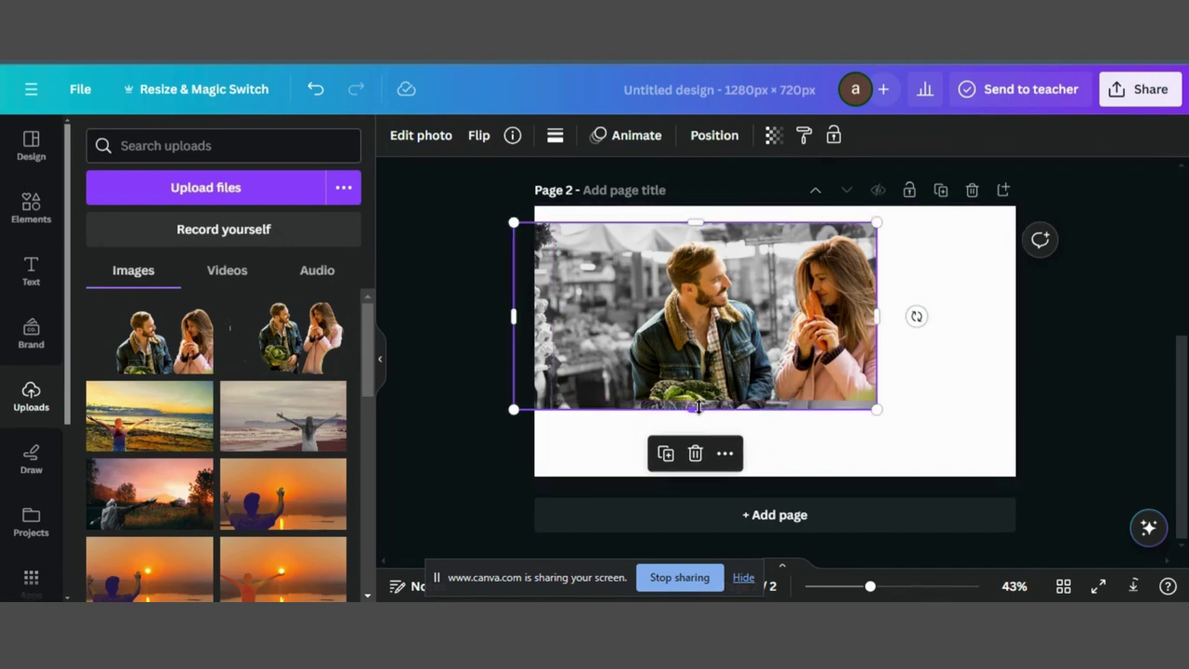
{"action": "left_click_drag", "start_coordinate": [697, 410], "coordinate": [695, 401]}
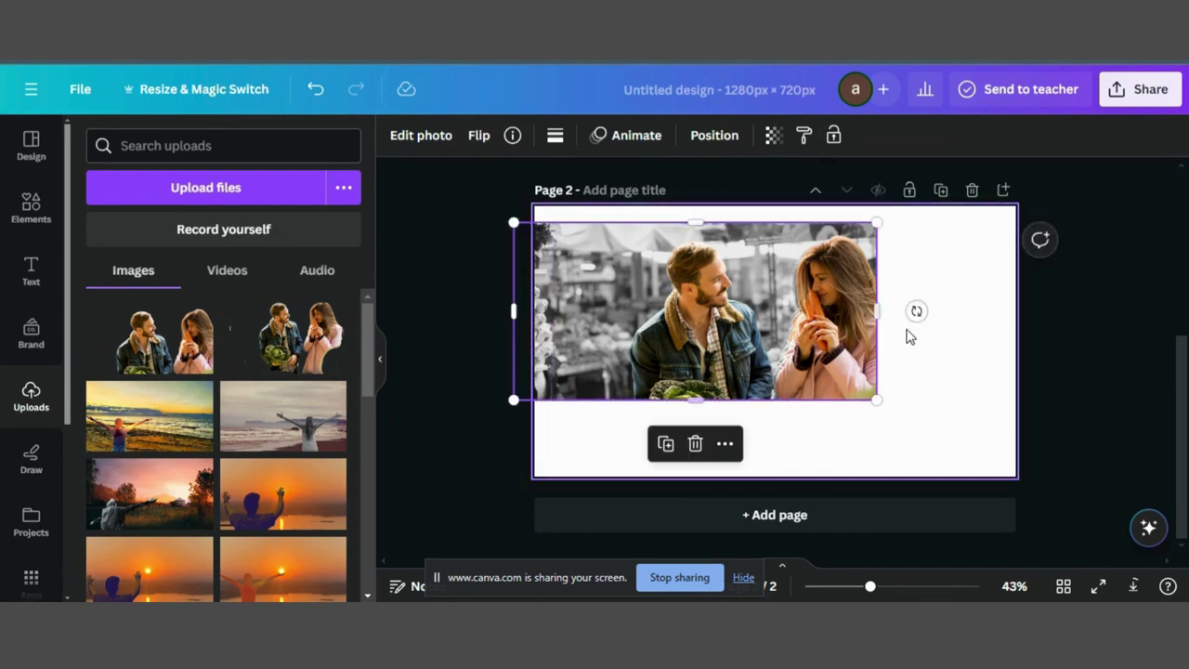
Select the cutout and the gray photo together and enlarge them to the full width of page 2.
{"action": "left_click_drag", "start_coordinate": [975, 242], "coordinate": [393, 356]}
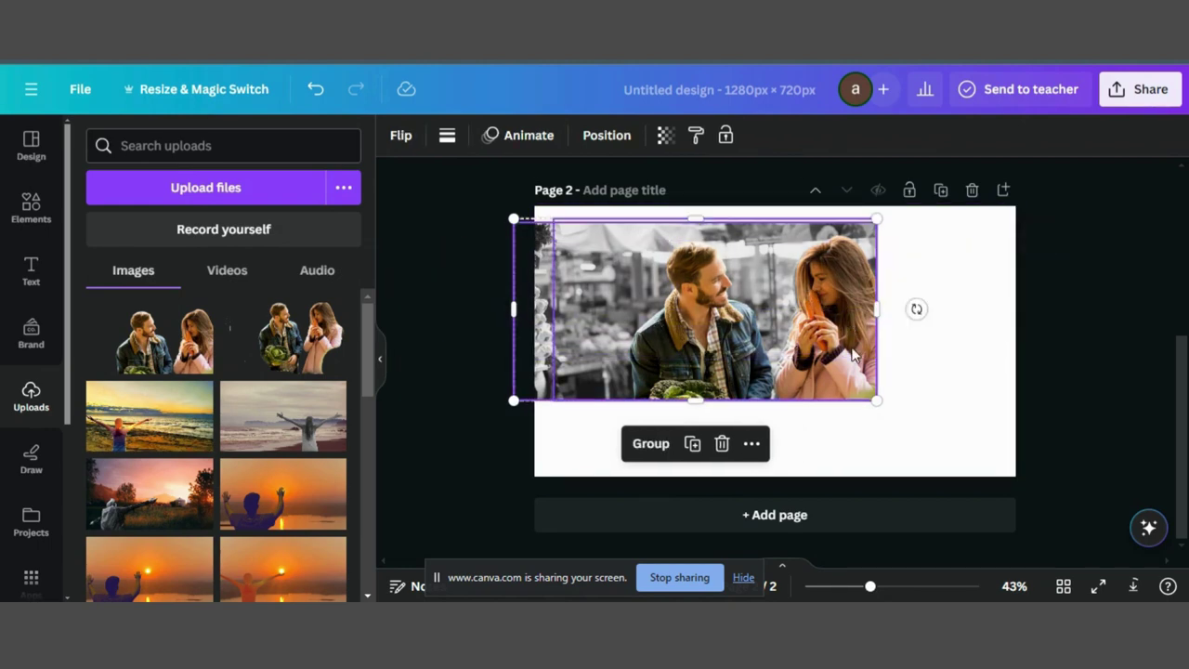
{"action": "left_click_drag", "start_coordinate": [780, 316], "coordinate": [798, 285]}
{"action": "left_click_drag", "start_coordinate": [896, 379], "coordinate": [1009, 458]}
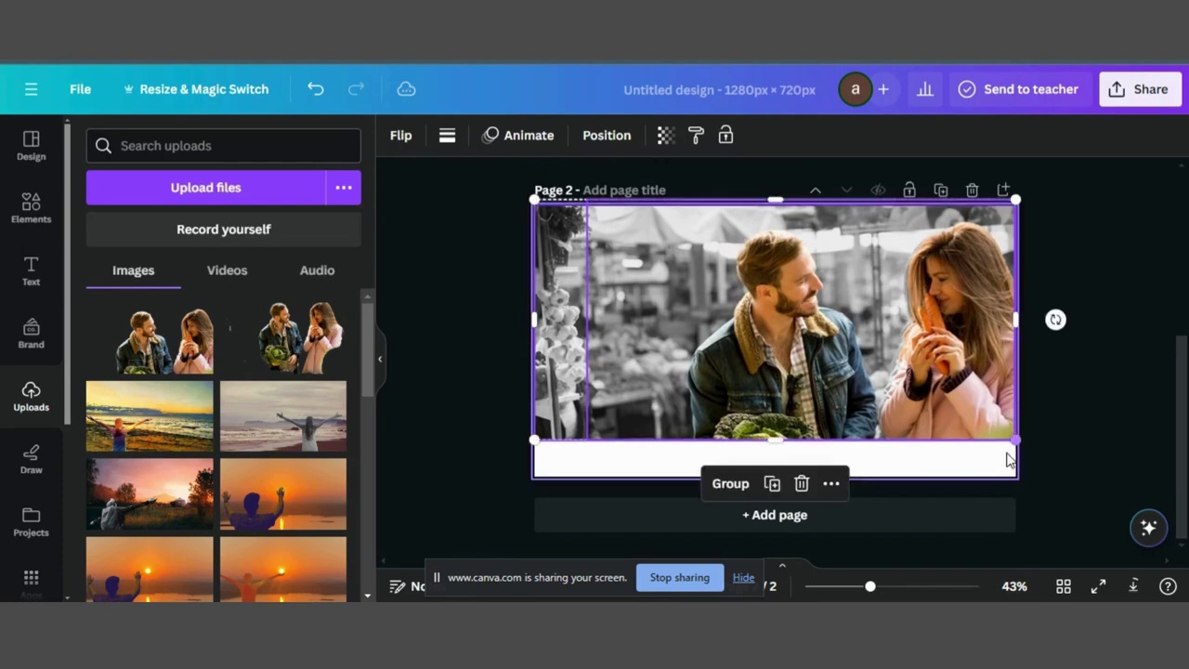
{"action": "left_click", "coordinate": [1092, 376]}
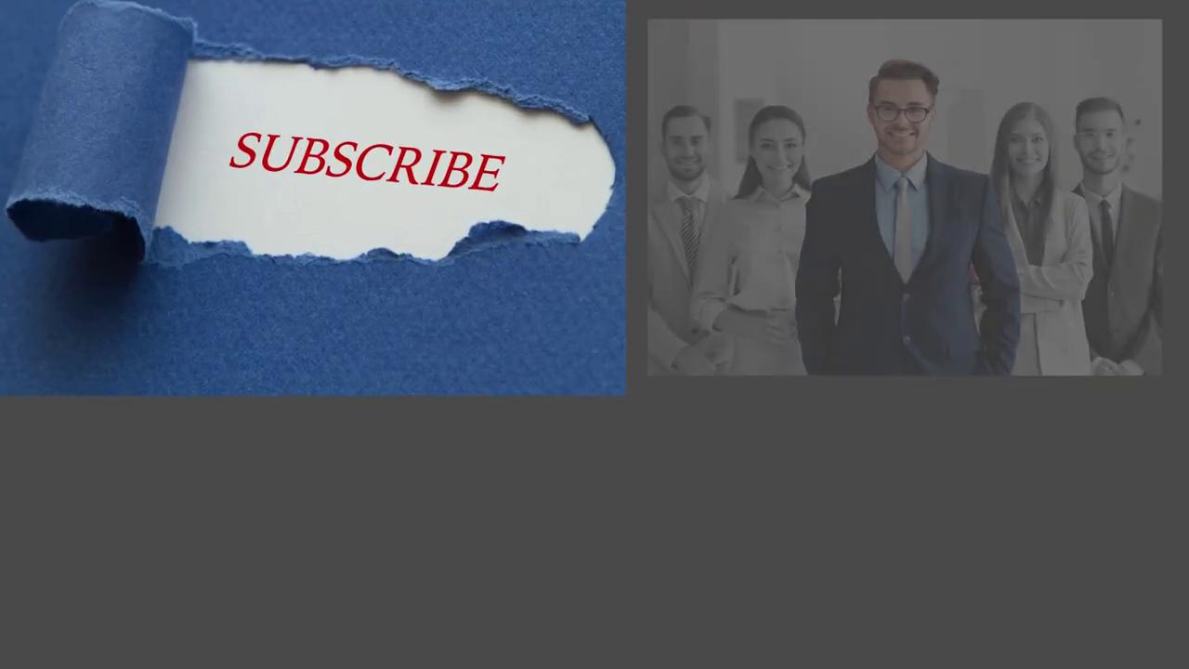